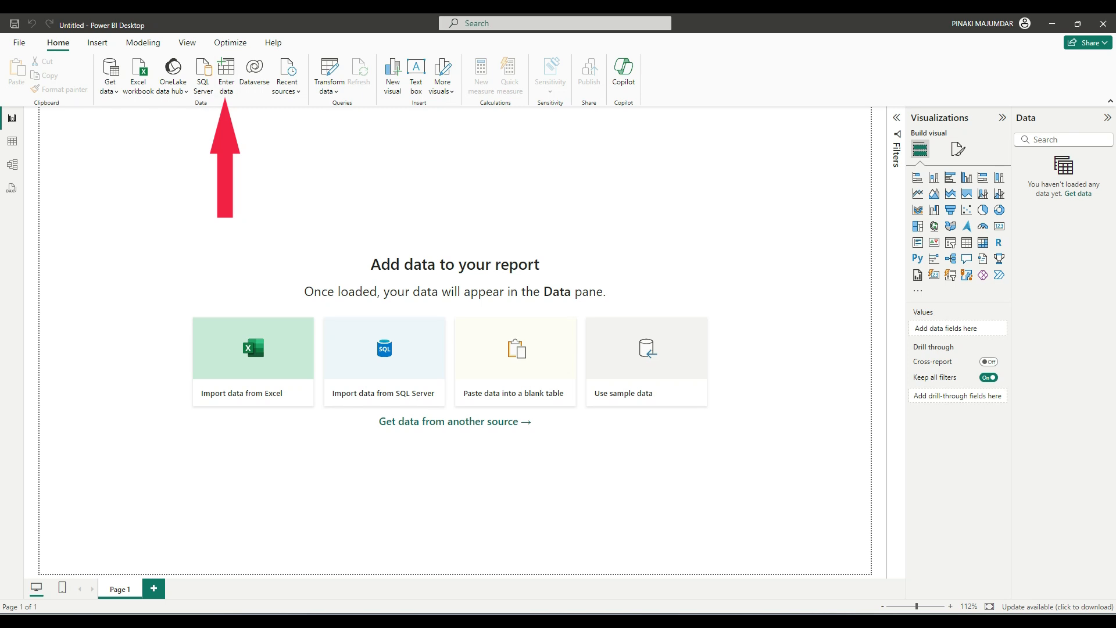
- Start a manually entered data table and expand its grid to three columns and three rows
left_click(226, 77)
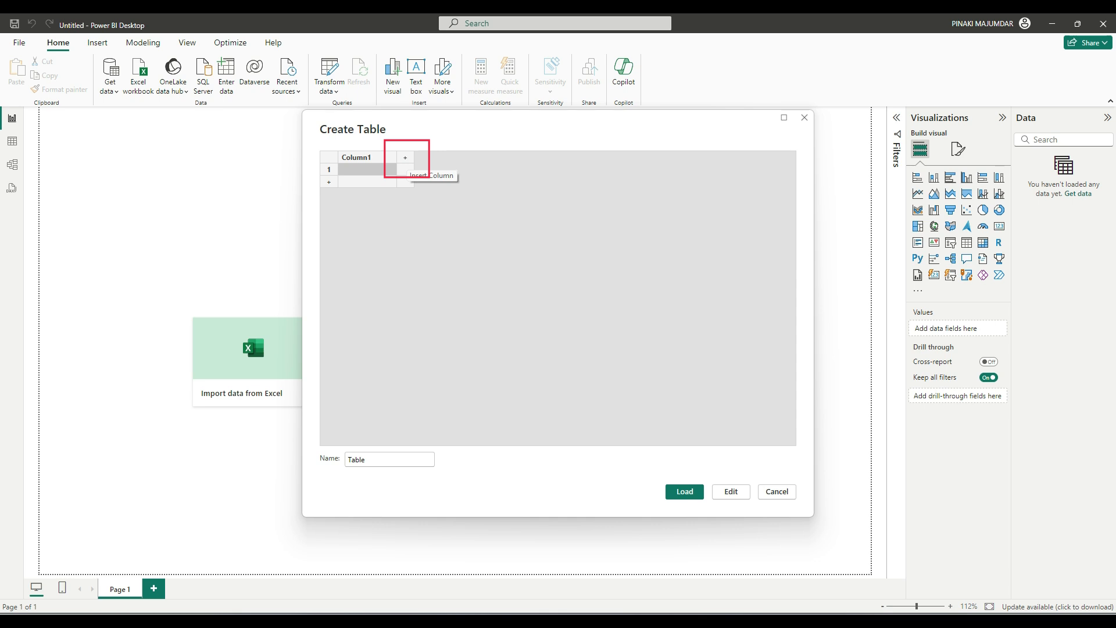
left_click(405, 157)
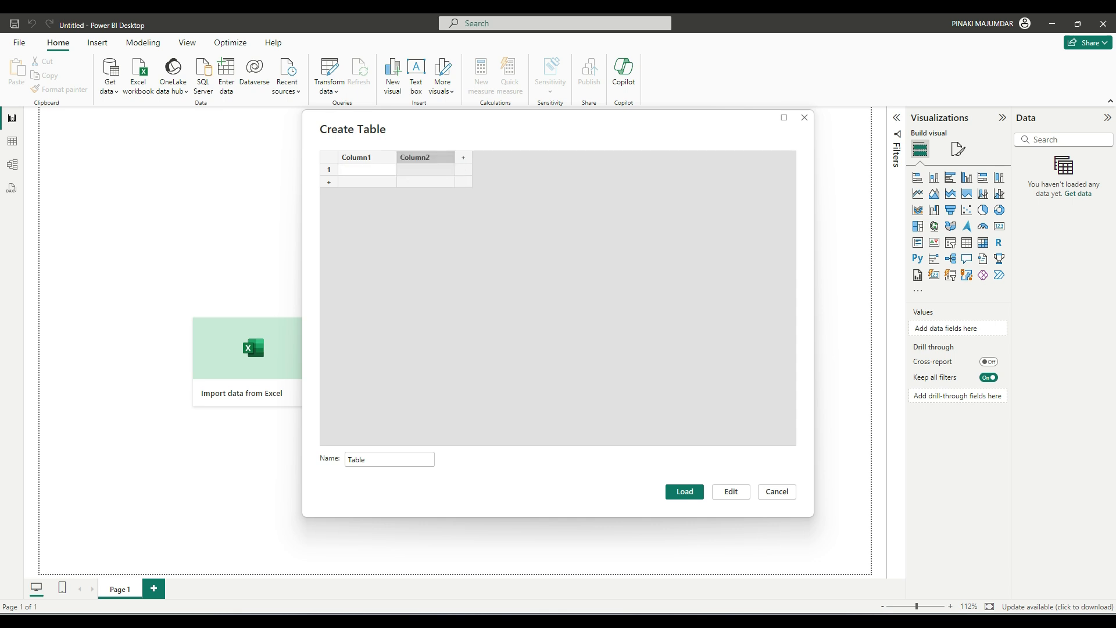
left_click(464, 157)
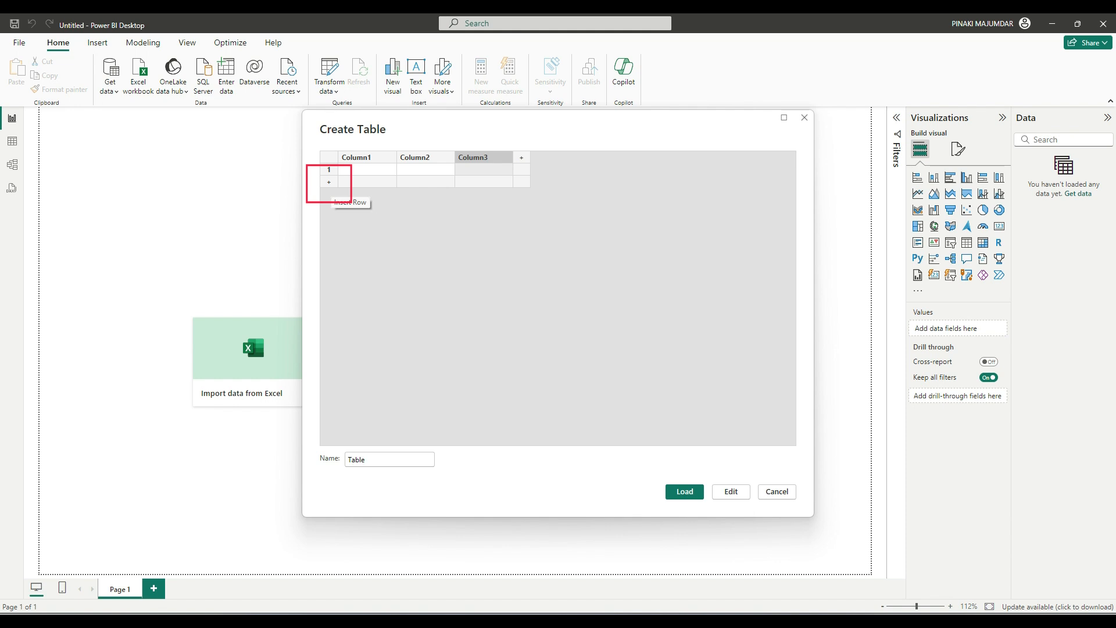
left_click(329, 182)
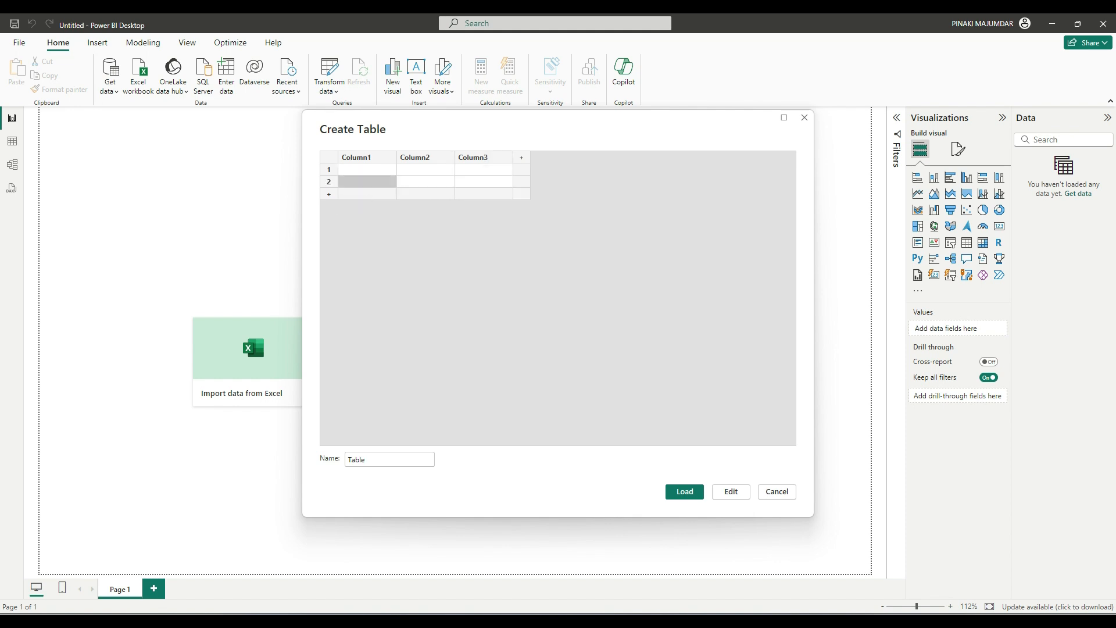
left_click(328, 194)
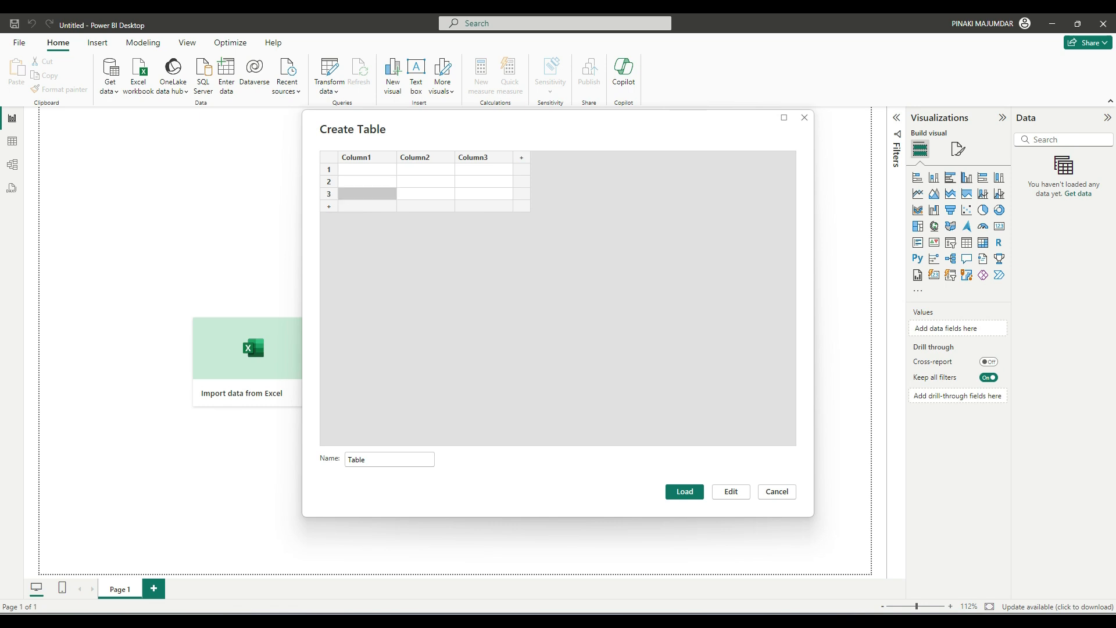
- Rename the three column headers of the new table to ID, Name and Contry
double_click(367, 157)
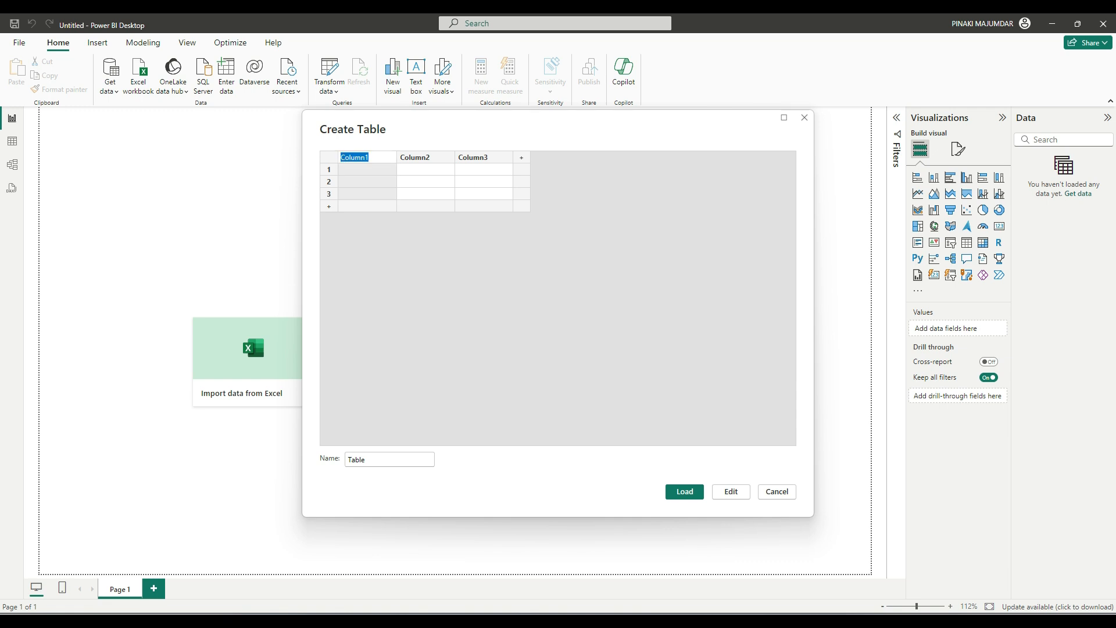
type("ID")
key("Return")
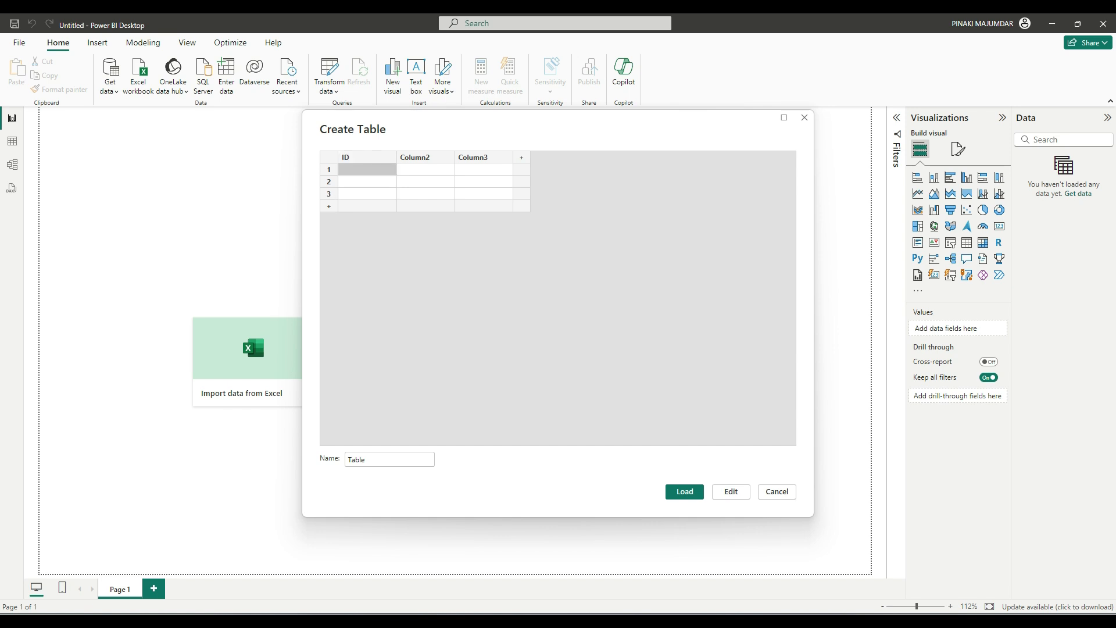
double_click(365, 157)
left_click(365, 157)
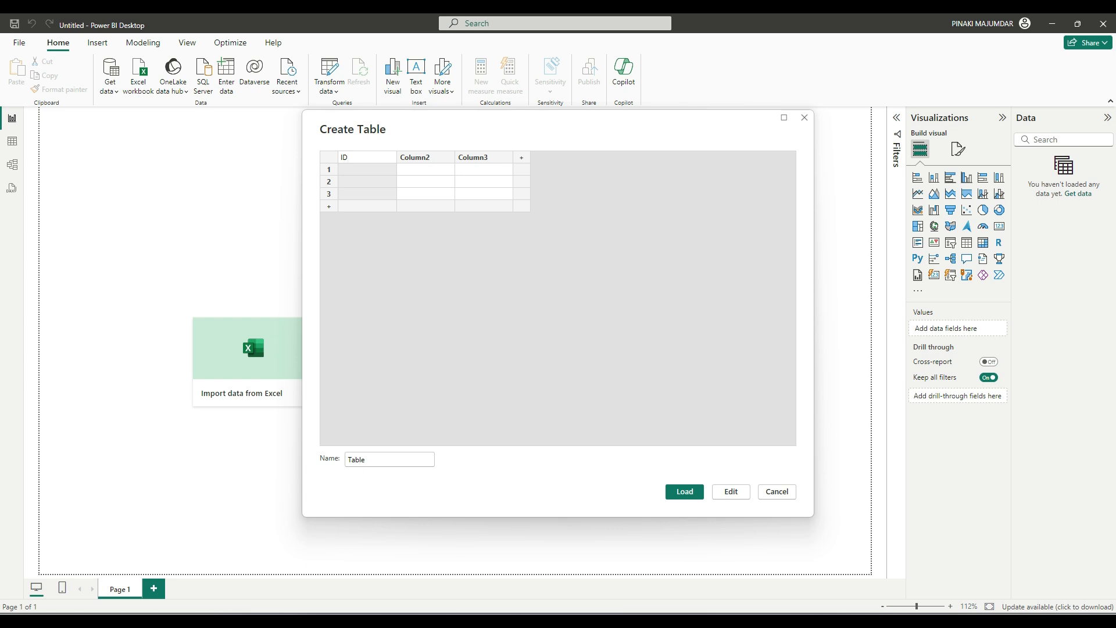
key("Tab")
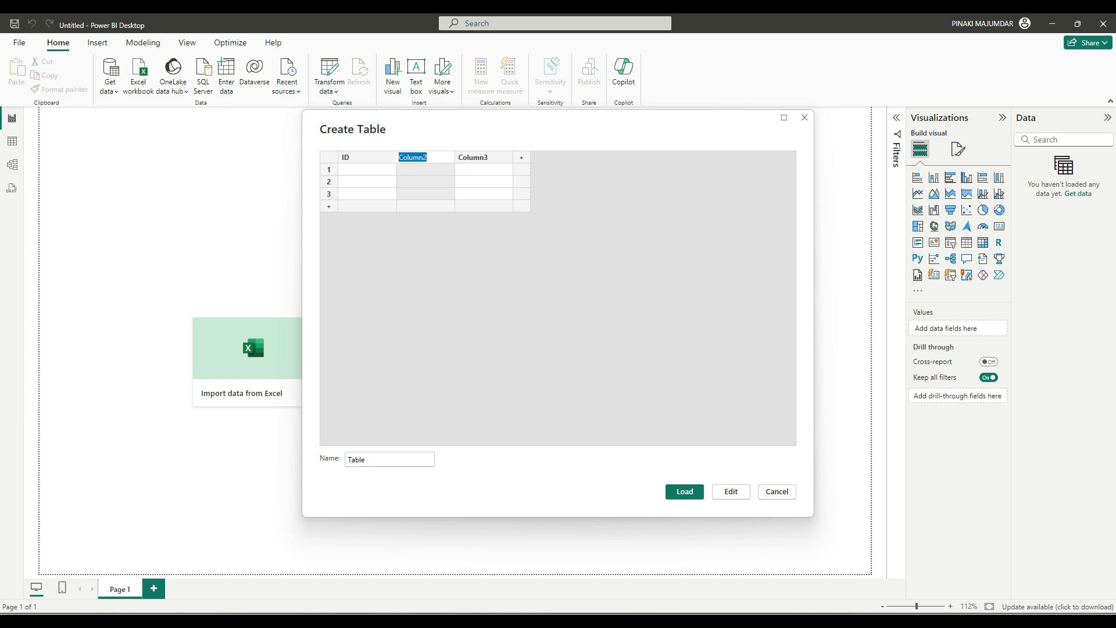
type("Name")
key("Tab")
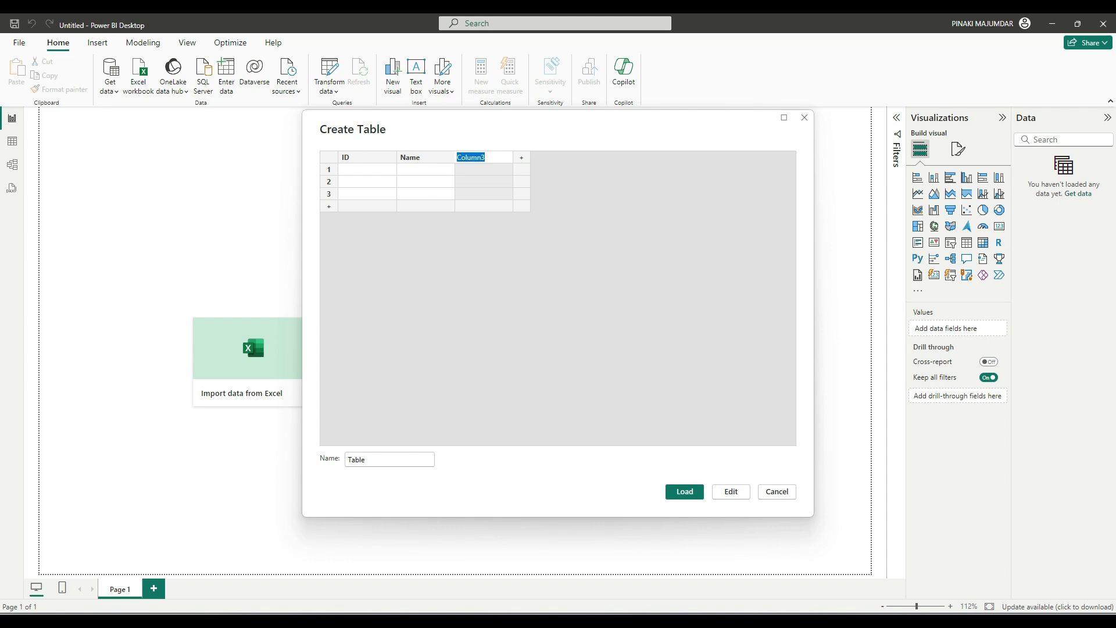
type("Contry")
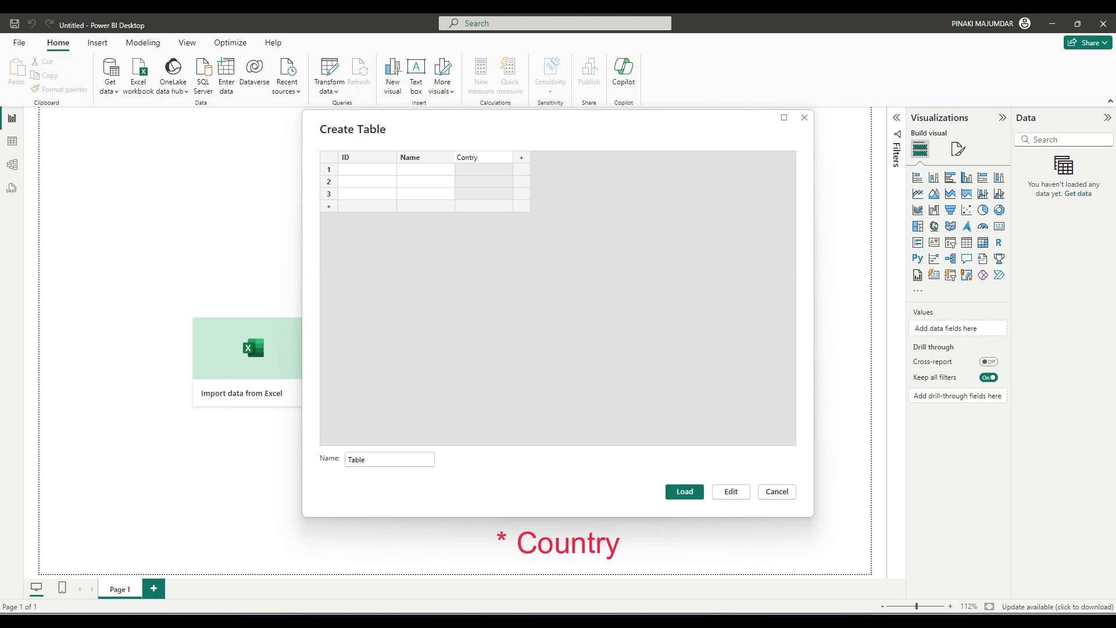
key("Tab")
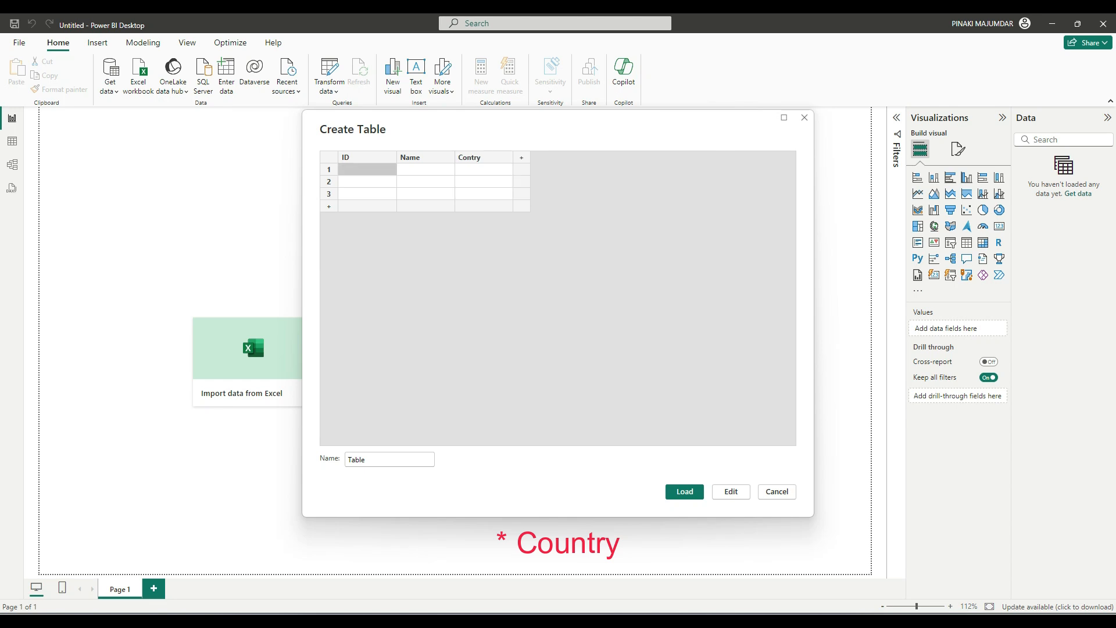
- Fill the first row with ID 1, a person's first name and the country USA
type("1")
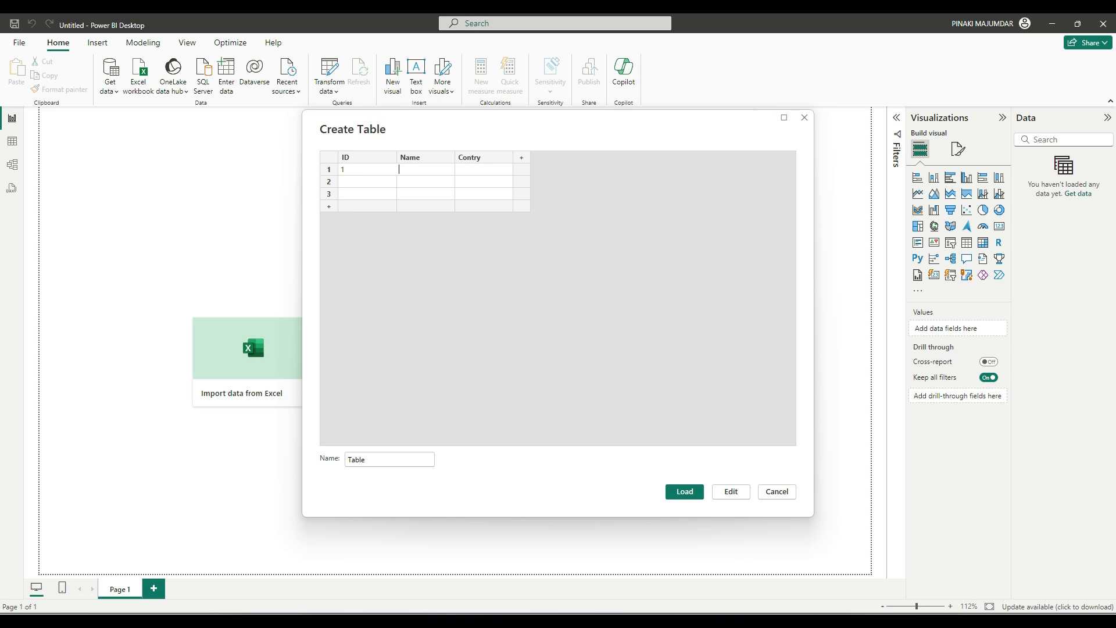
type("John")
key("Tab")
type("USA")
key("Return")
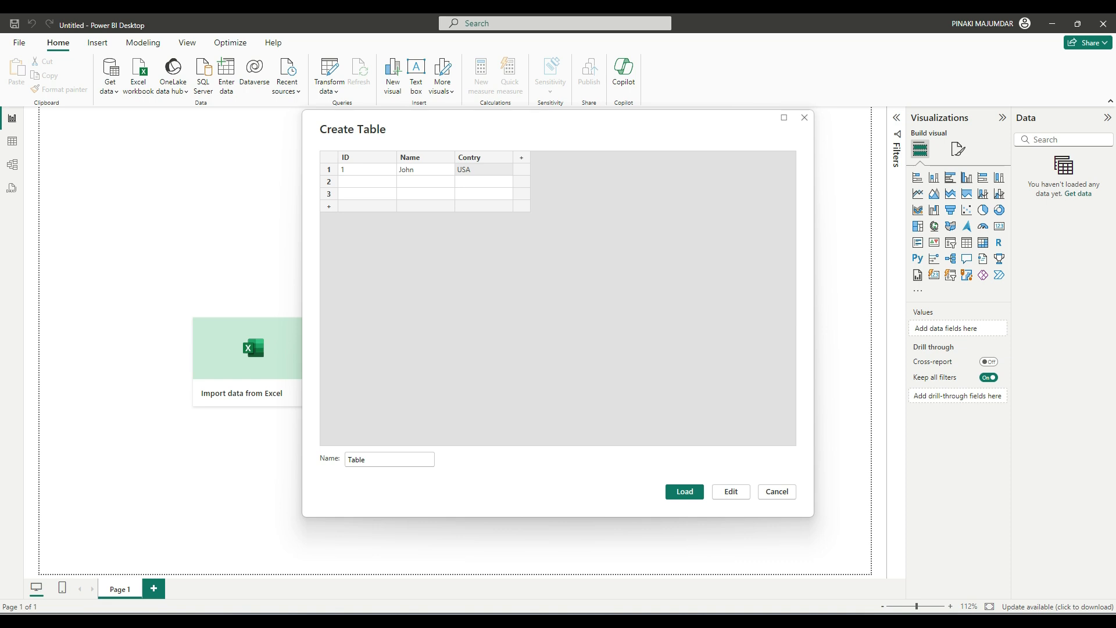
- Switch to Notepad and copy the three data rows with IDs 1 to 3 from creating date table.txt
key("alt+Tab")
left_click_drag(394, 329, 296, 308)
key("ctrl+c")
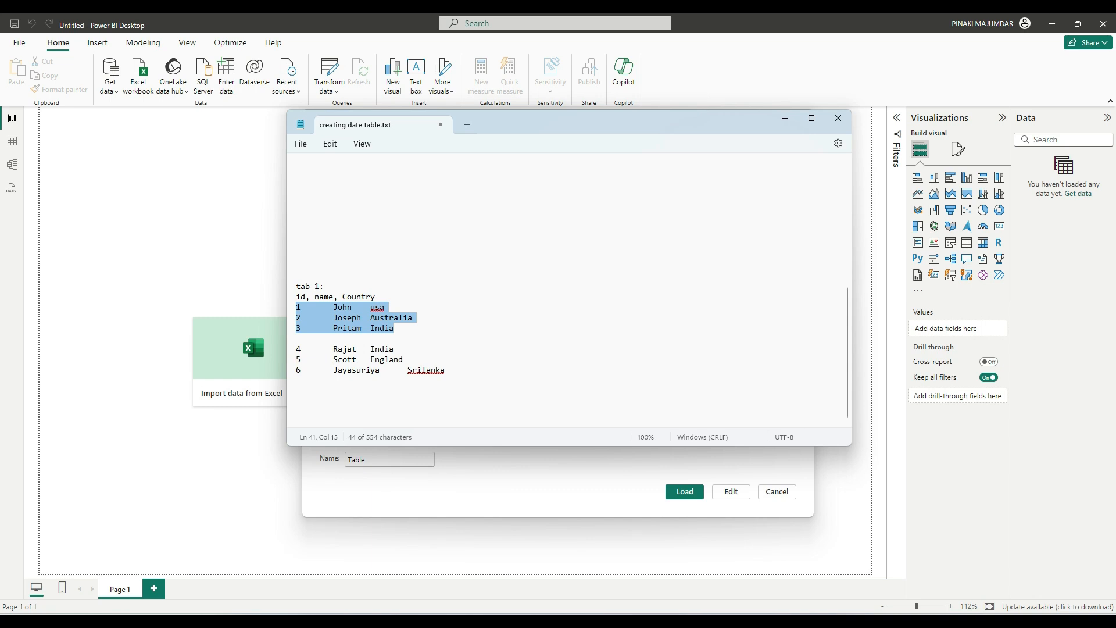
key("alt+Tab")
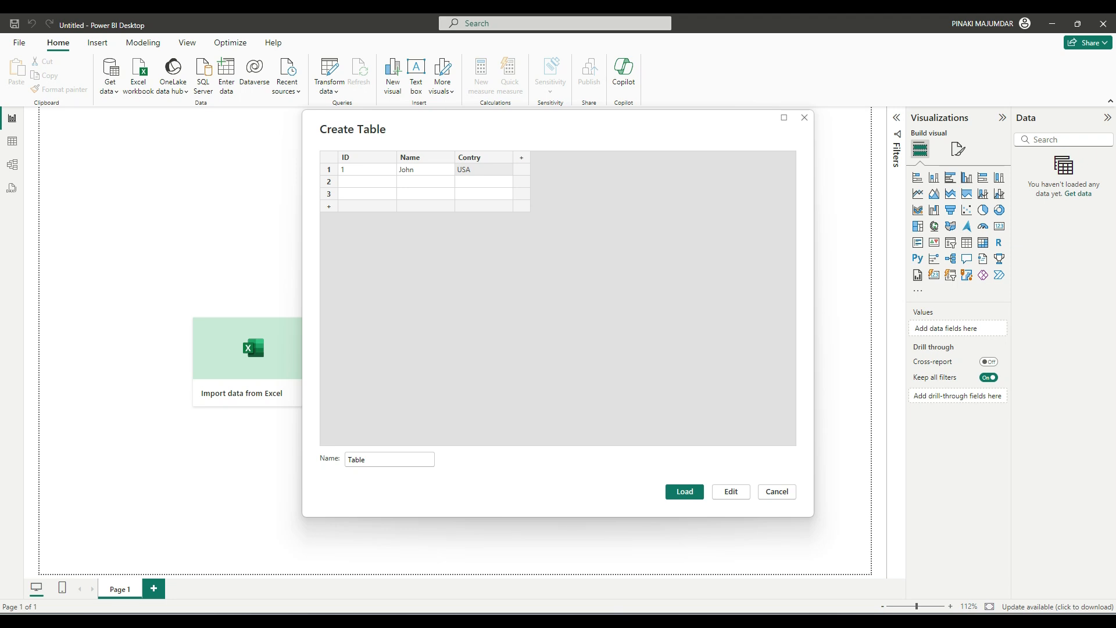
- Paste the copied rows into the grid from row 1 and load the table under the name Table_1
left_click(329, 170)
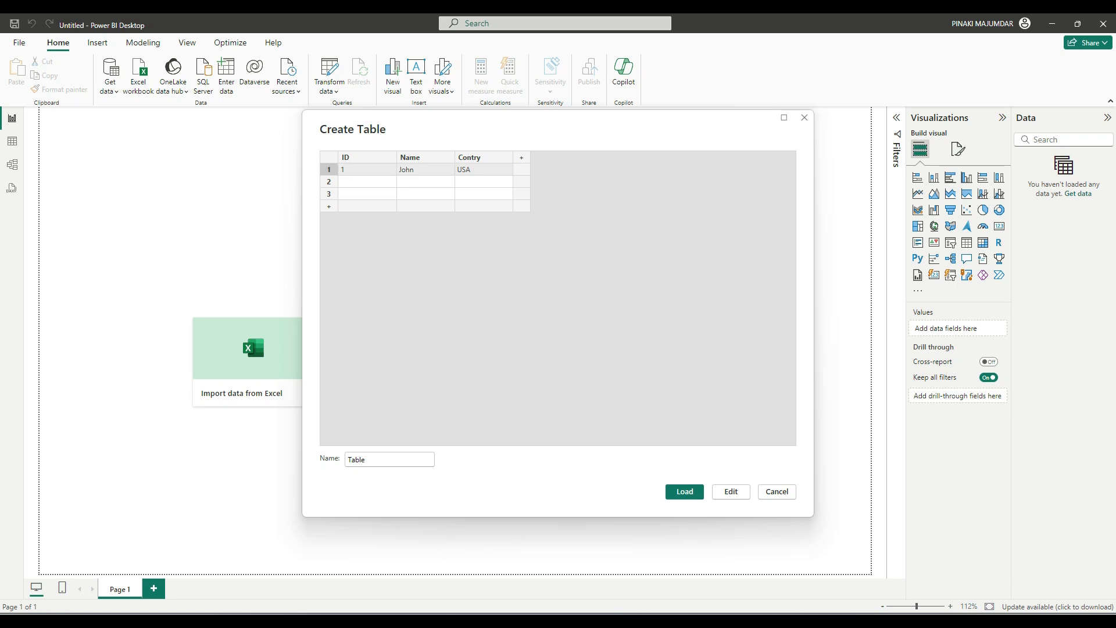
key("ctrl+v")
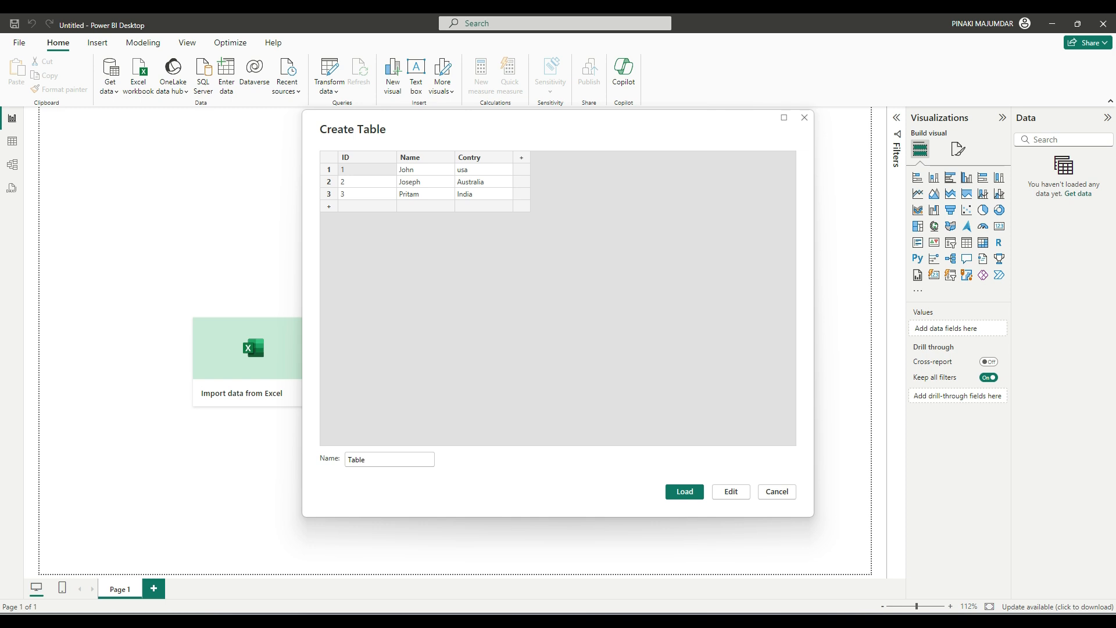
left_click(373, 460)
left_click(684, 492)
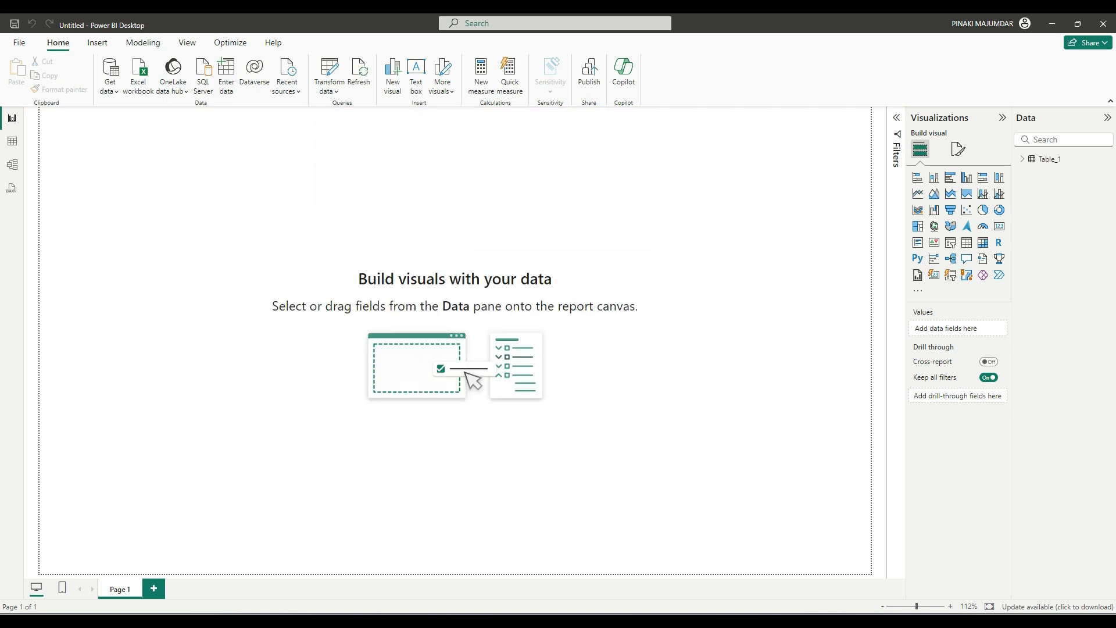
- Start a second manually entered table and expand its grid to three columns and three rows
left_click(227, 75)
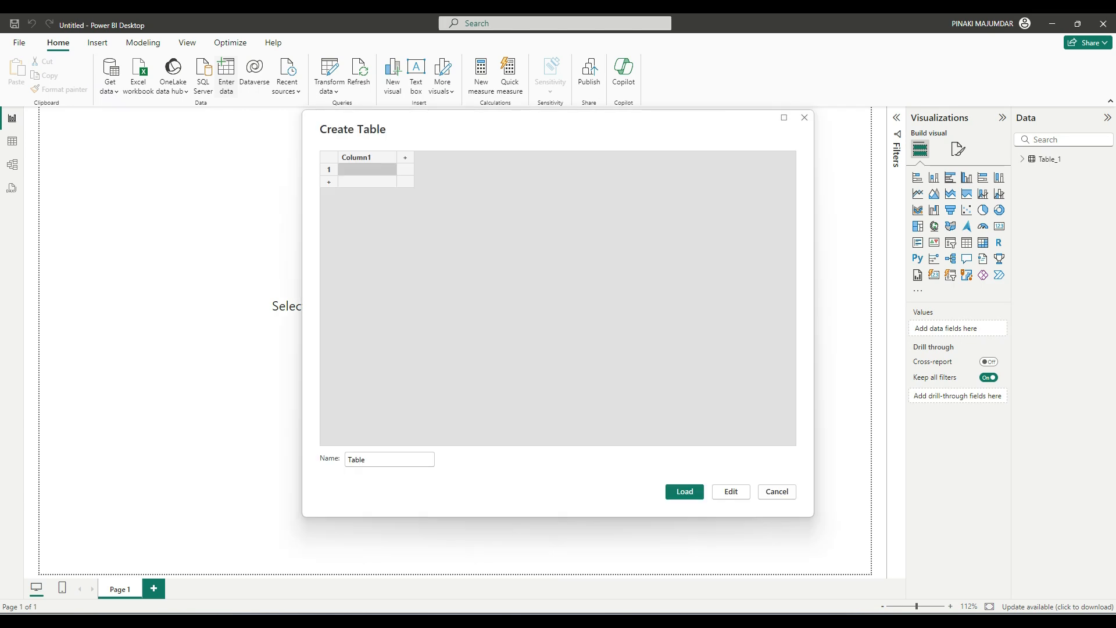
left_click(405, 157)
left_click(463, 157)
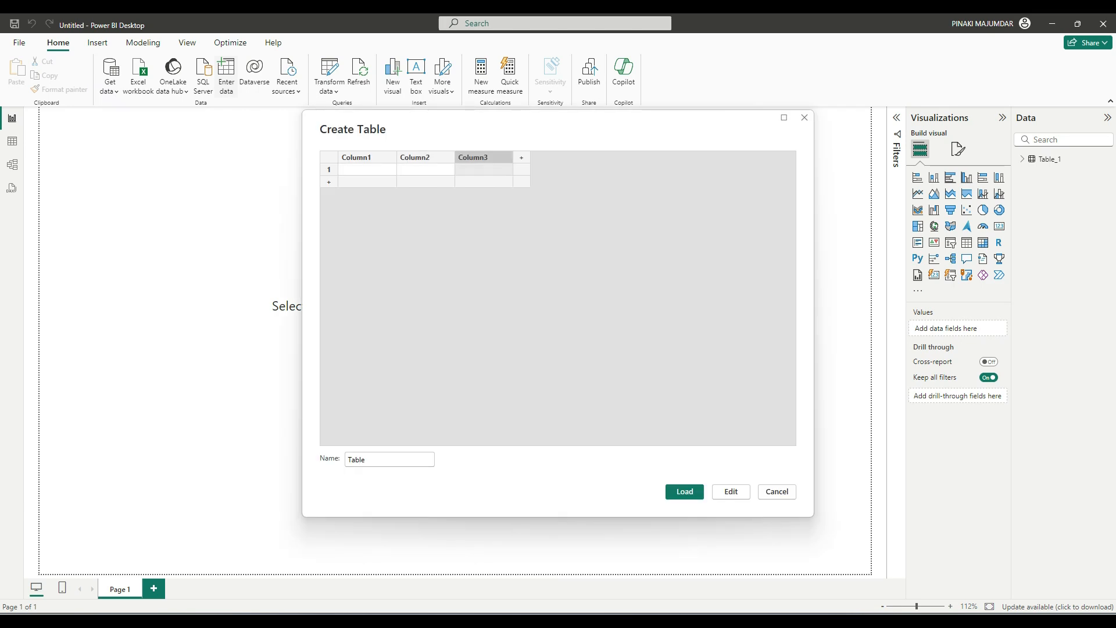
left_click(330, 182)
left_click(329, 194)
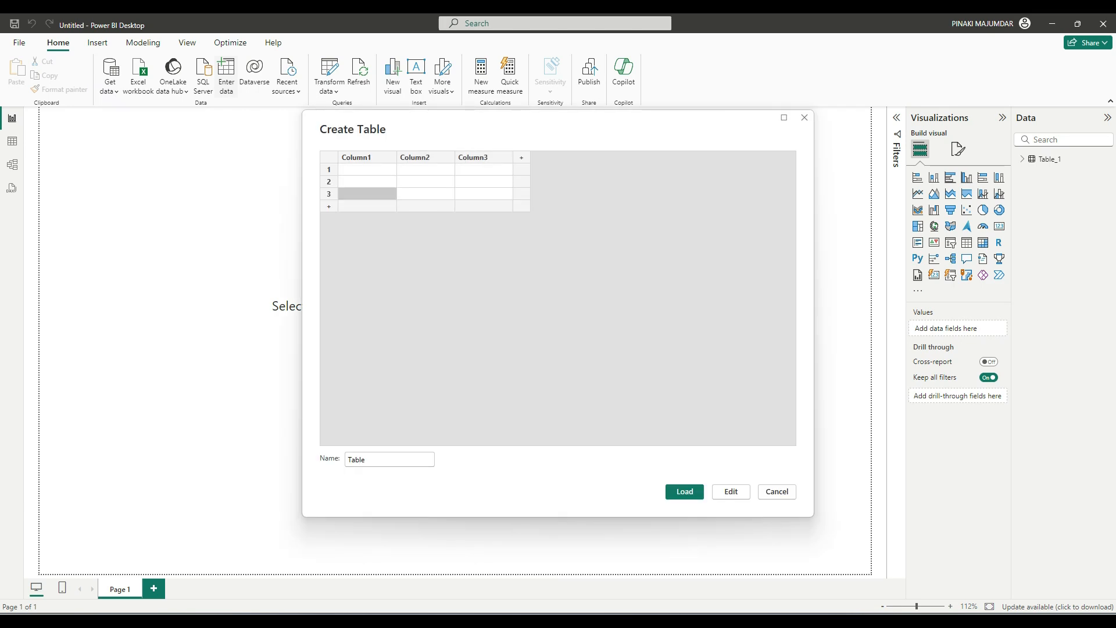
- Rename the second table's column headers to ID, Name and Address
left_click(357, 158)
double_click(357, 157)
type("ID")
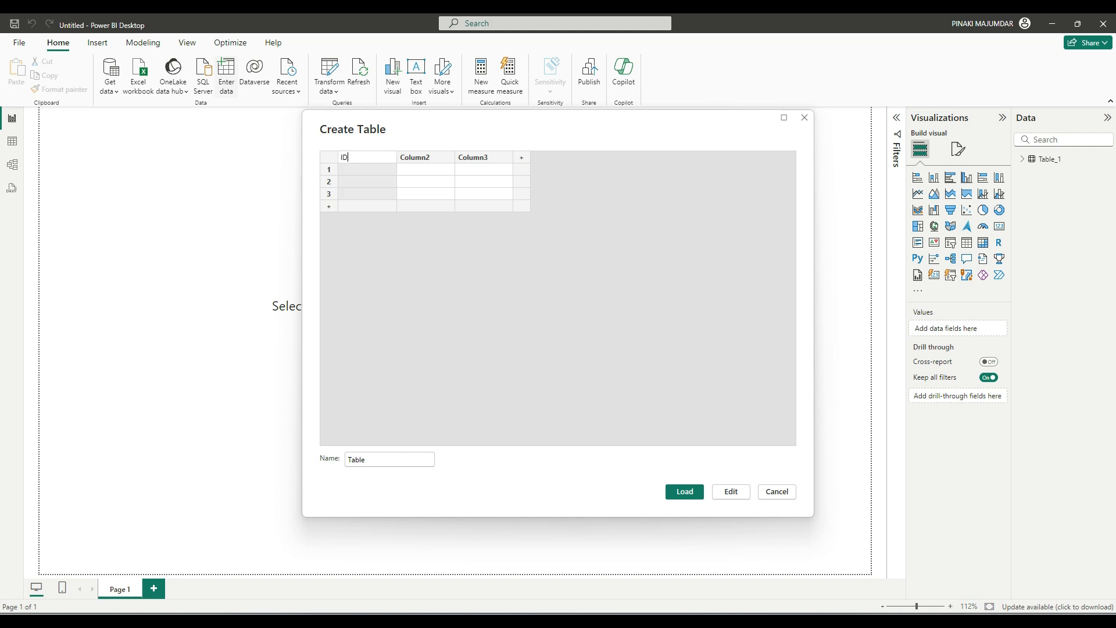
key("Tab")
type("Name")
key("Tab")
type("Address")
key("Return")
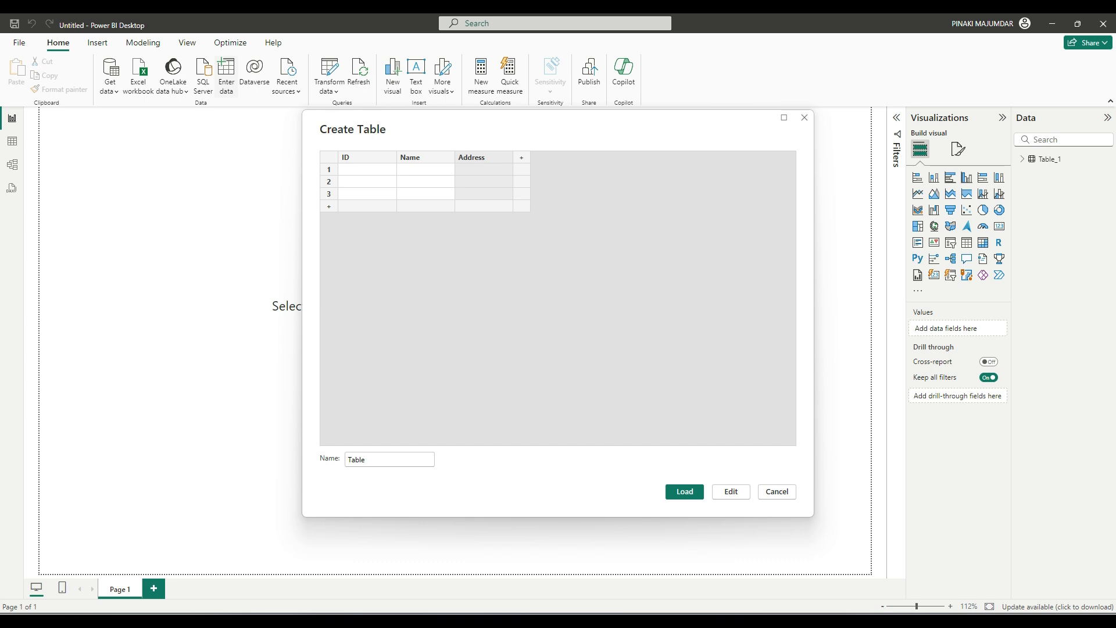
- Copy the range A2:C4 from Book1 in Excel and paste it into the second table starting at row 1
key("alt+Tab")
left_click(302, 258)
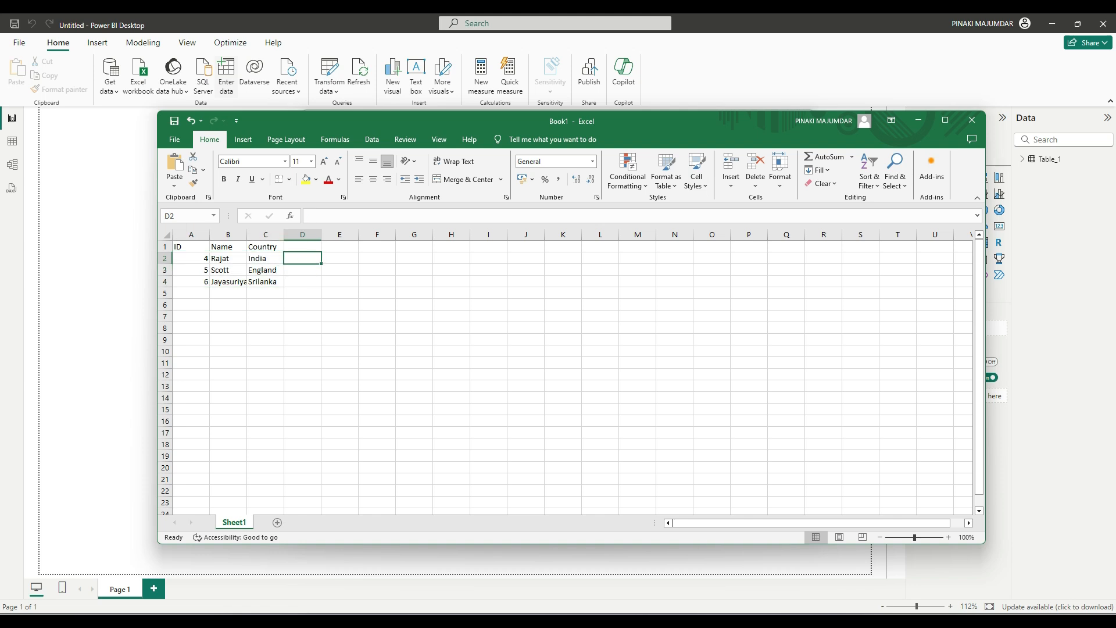
left_click_drag(192, 259, 265, 281)
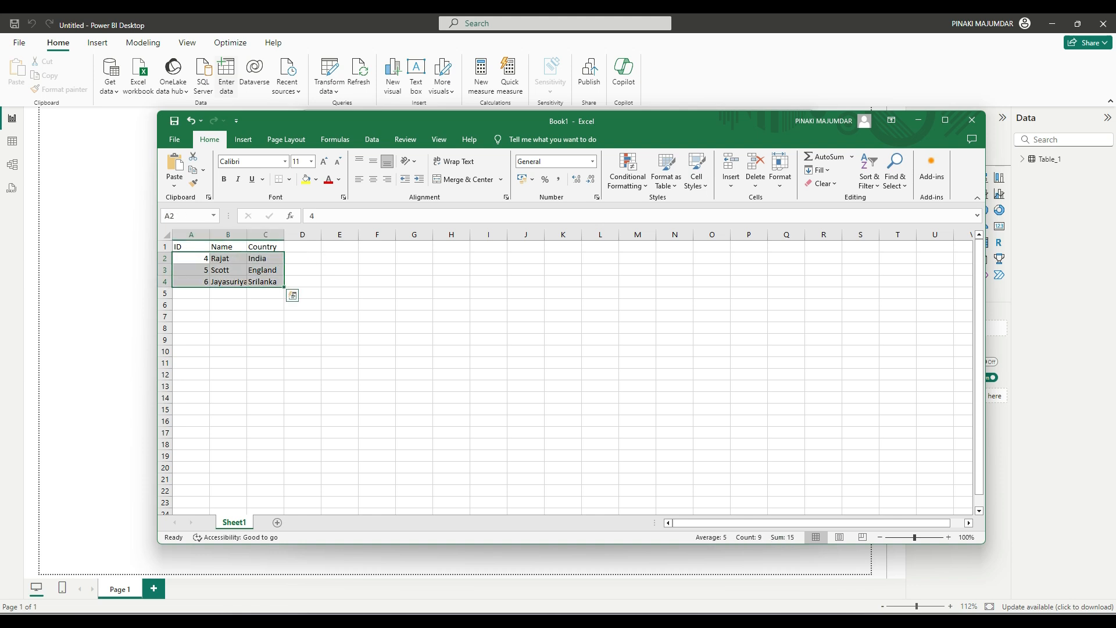
type("c")
key("Escape")
key("ctrl+c")
key("alt+Tab")
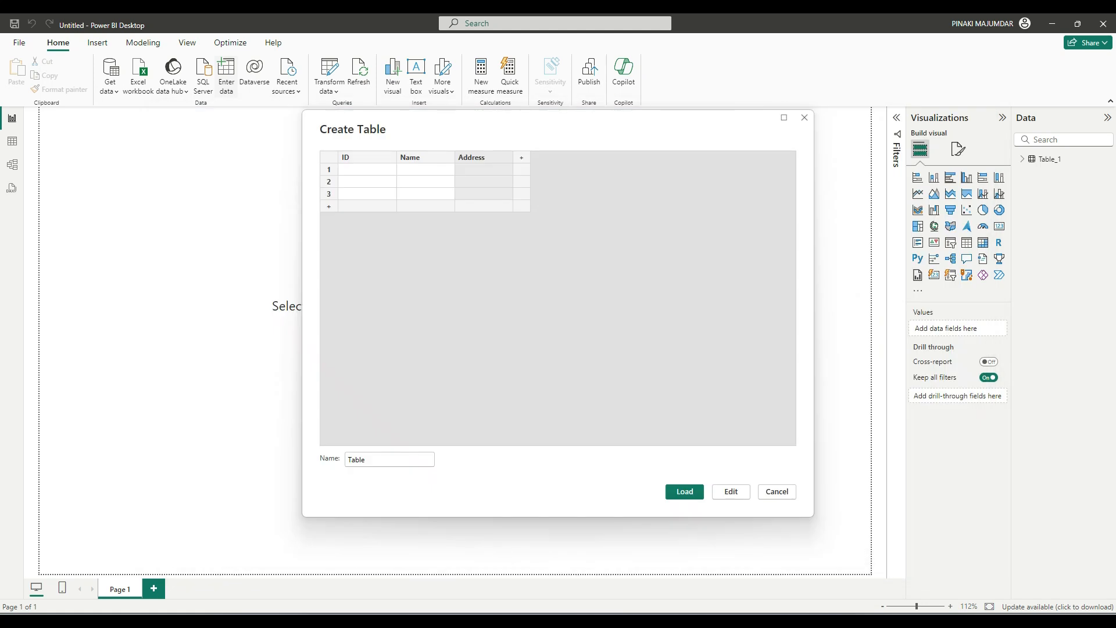
left_click(329, 170)
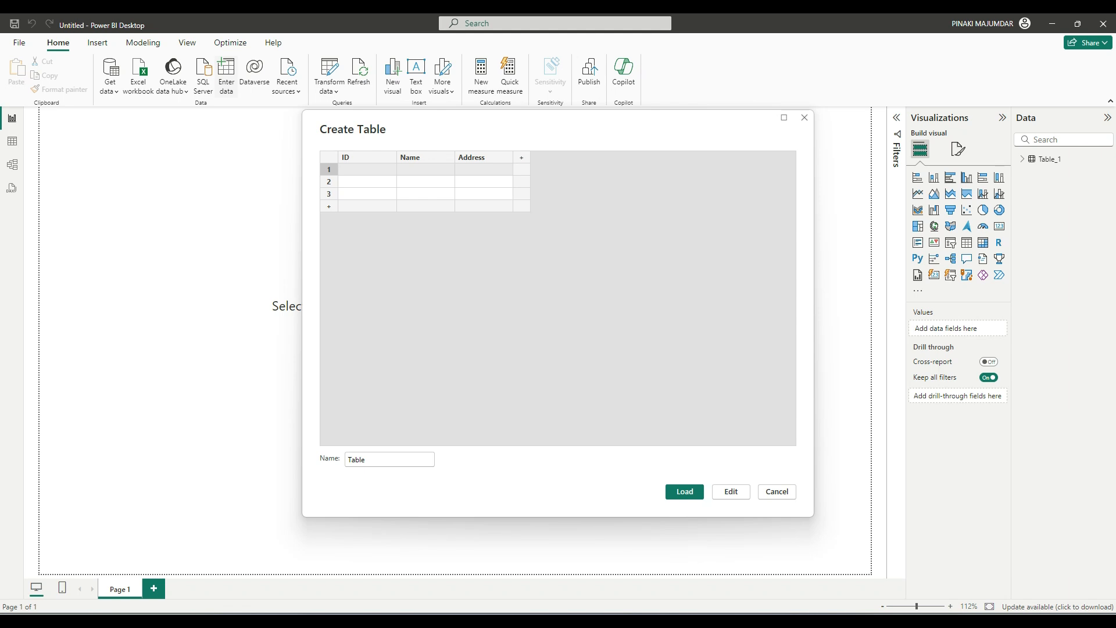
key("ctrl+v")
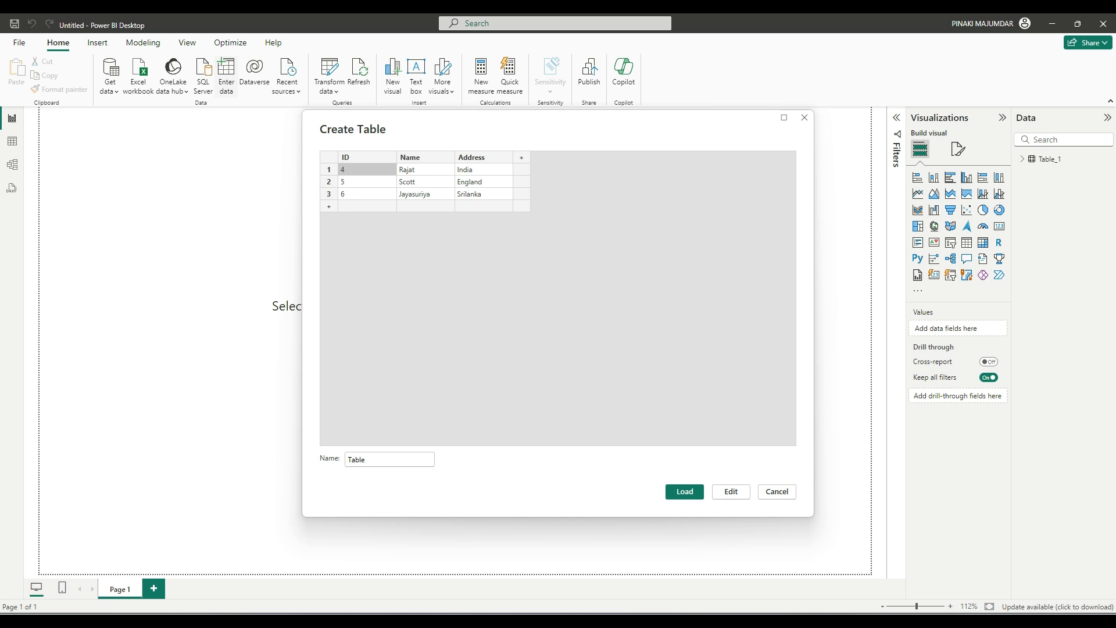
right_click(329, 170)
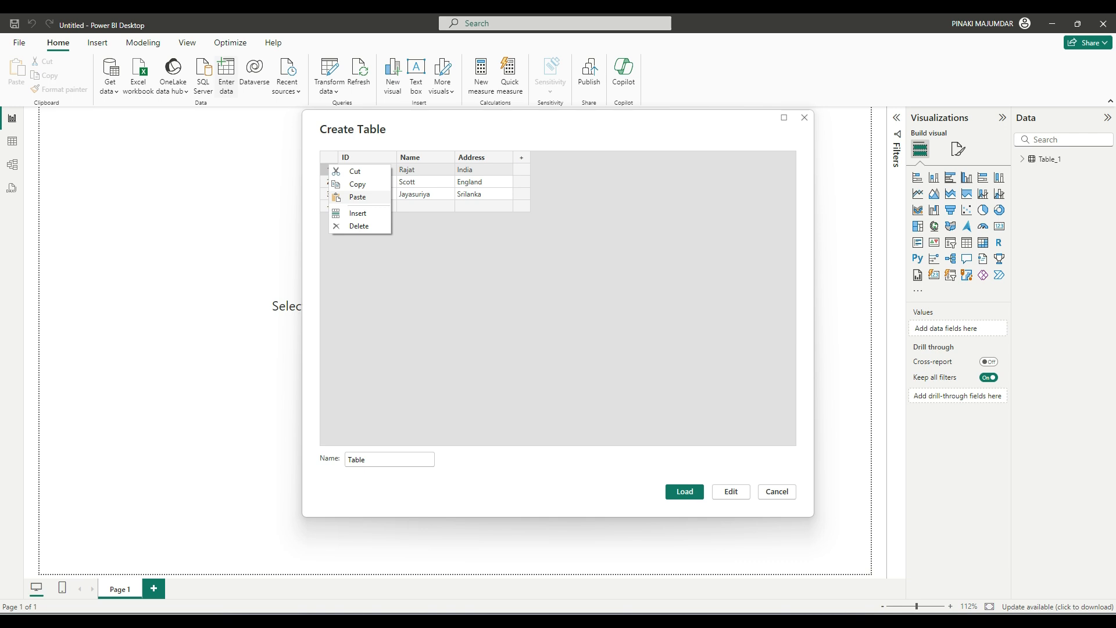
key("Escape")
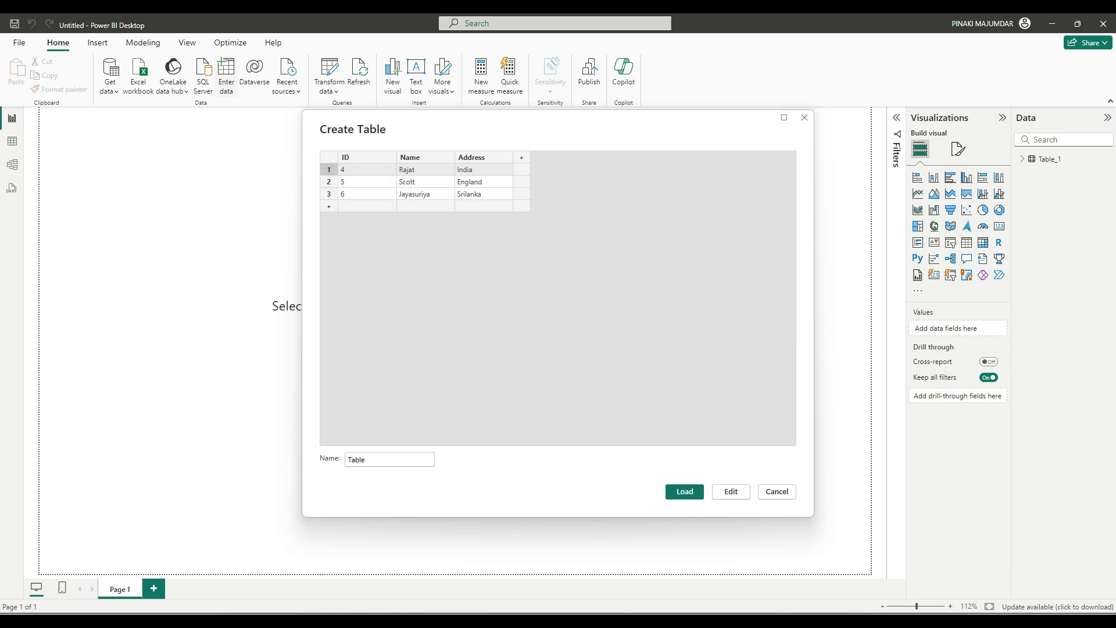
right_click(329, 170)
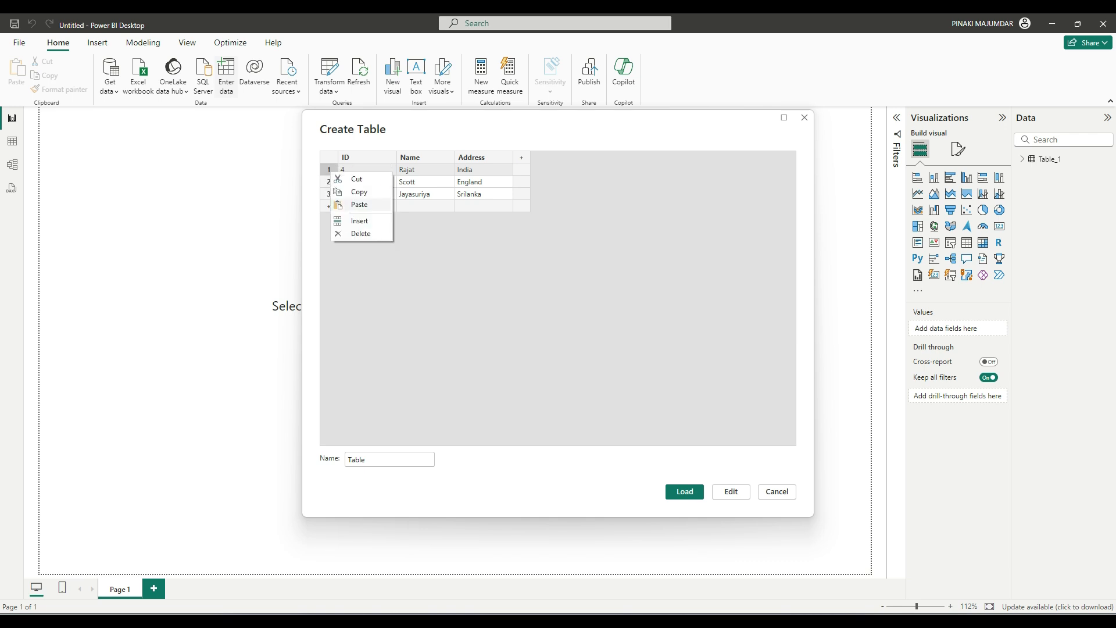
key("Escape")
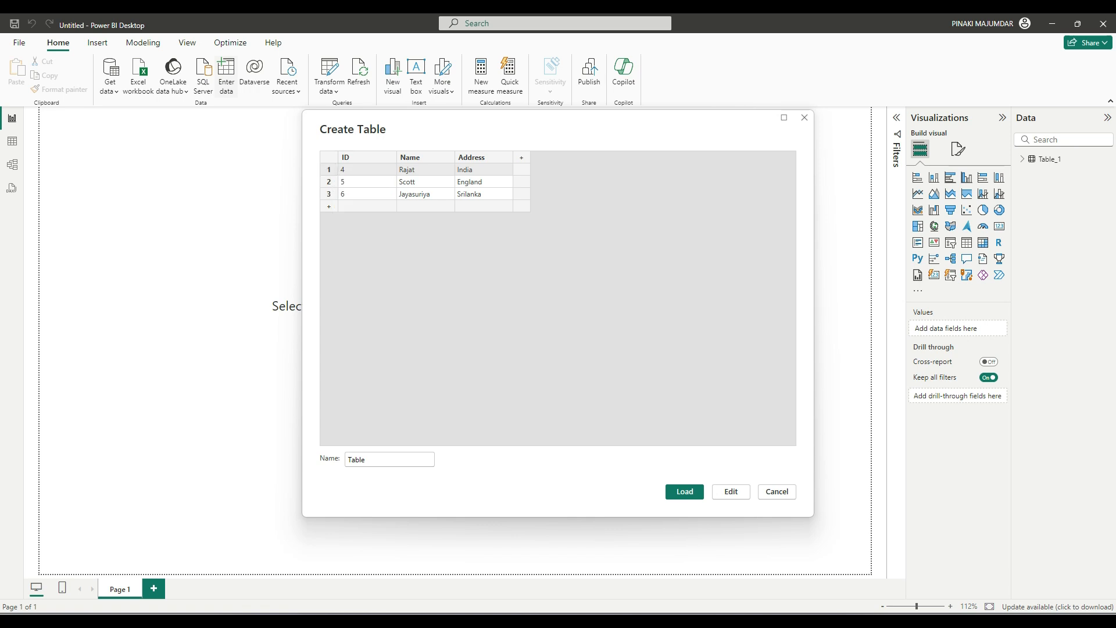
- Load the second table under the name Table_2 and display the loaded tables' data rows
left_click(375, 459)
type("_2")
left_click(685, 492)
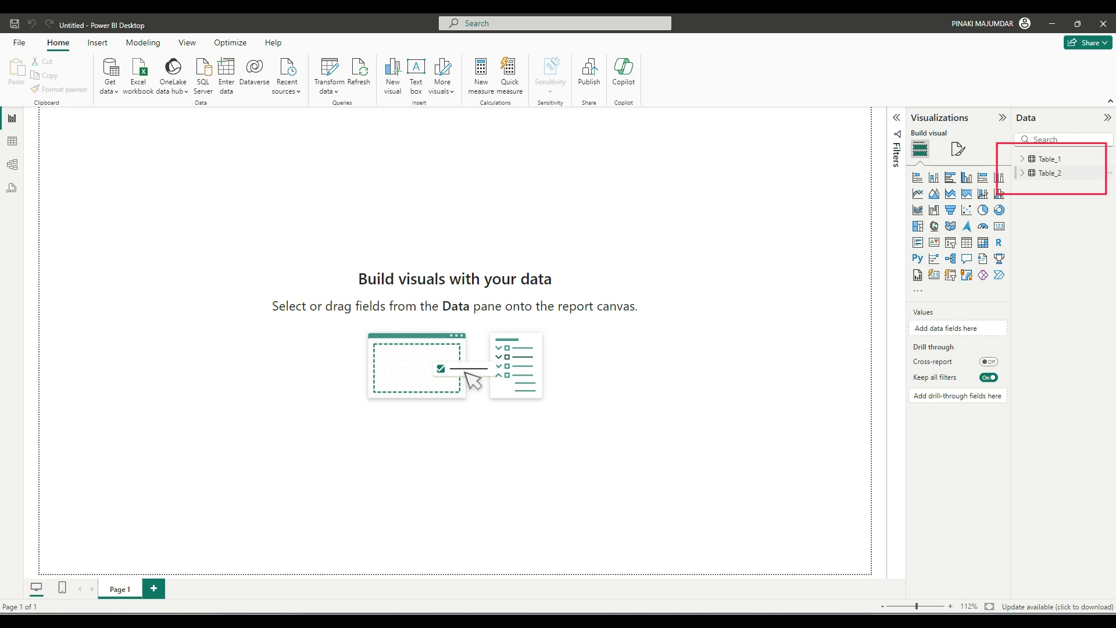
left_click(12, 141)
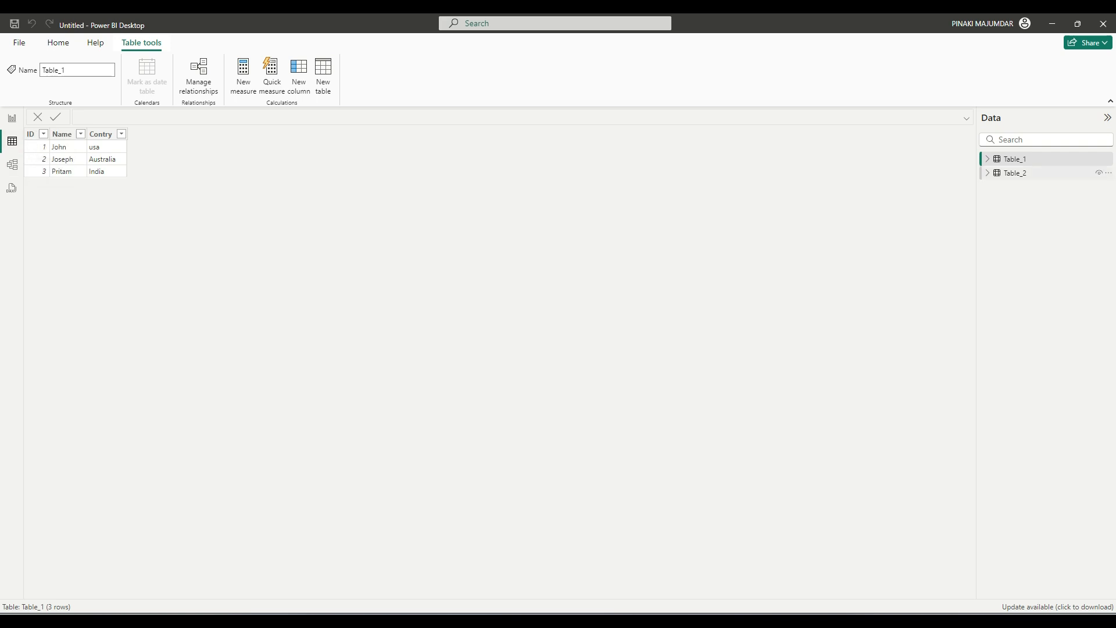
- Examine Table_2's data rows and the two tables in the model diagram
left_click(1016, 173)
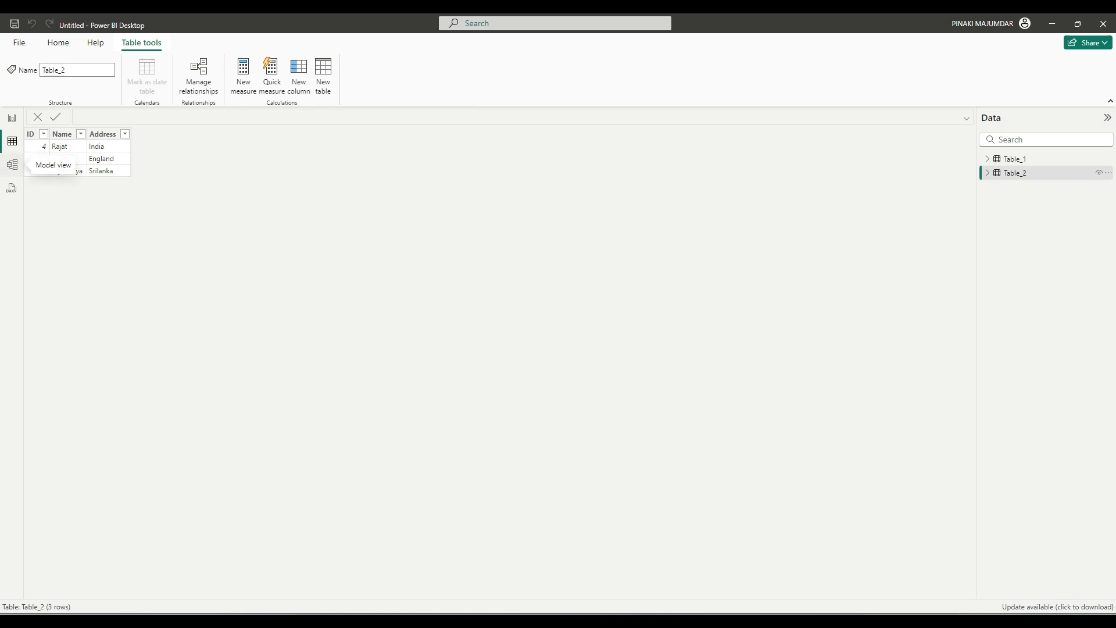
left_click(12, 165)
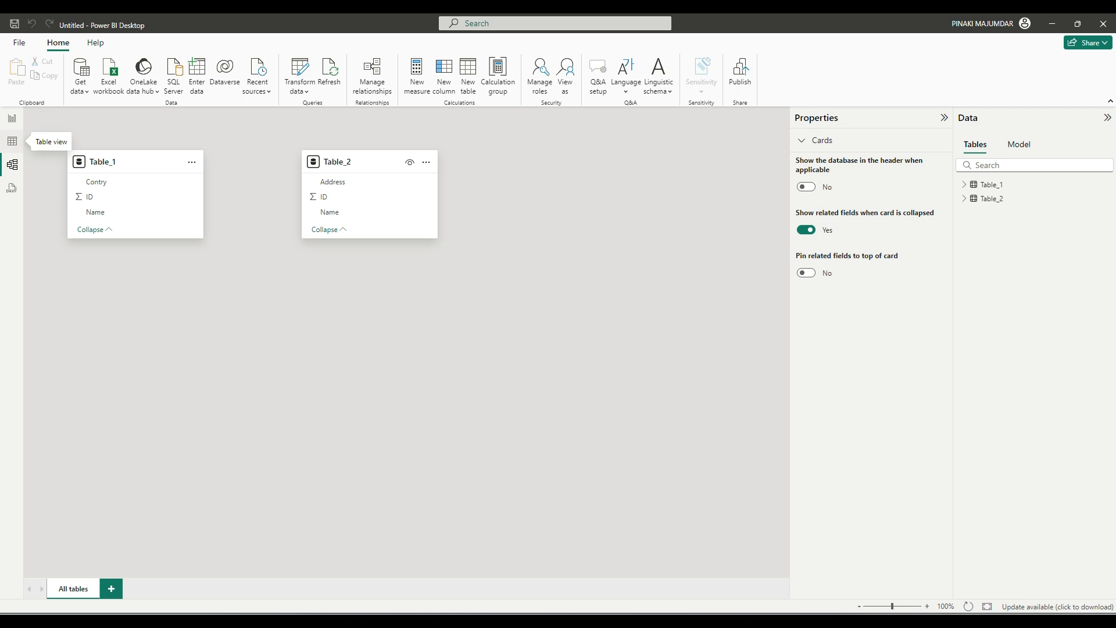
left_click(11, 141)
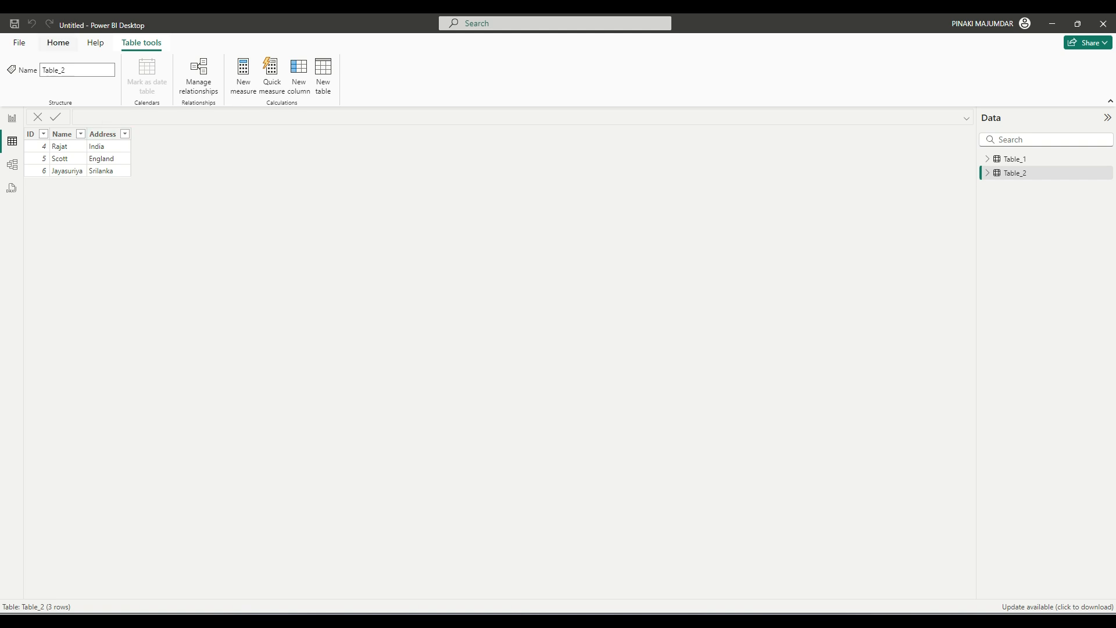
- Open Table_2's query for editing in the Power Query Editor
left_click(58, 43)
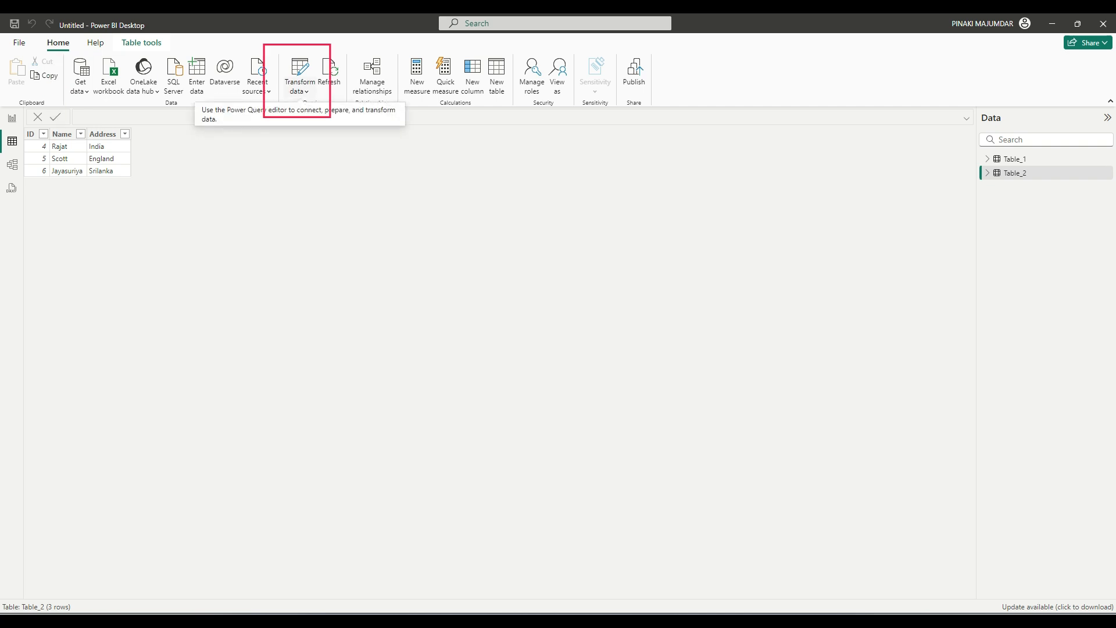
left_click(300, 91)
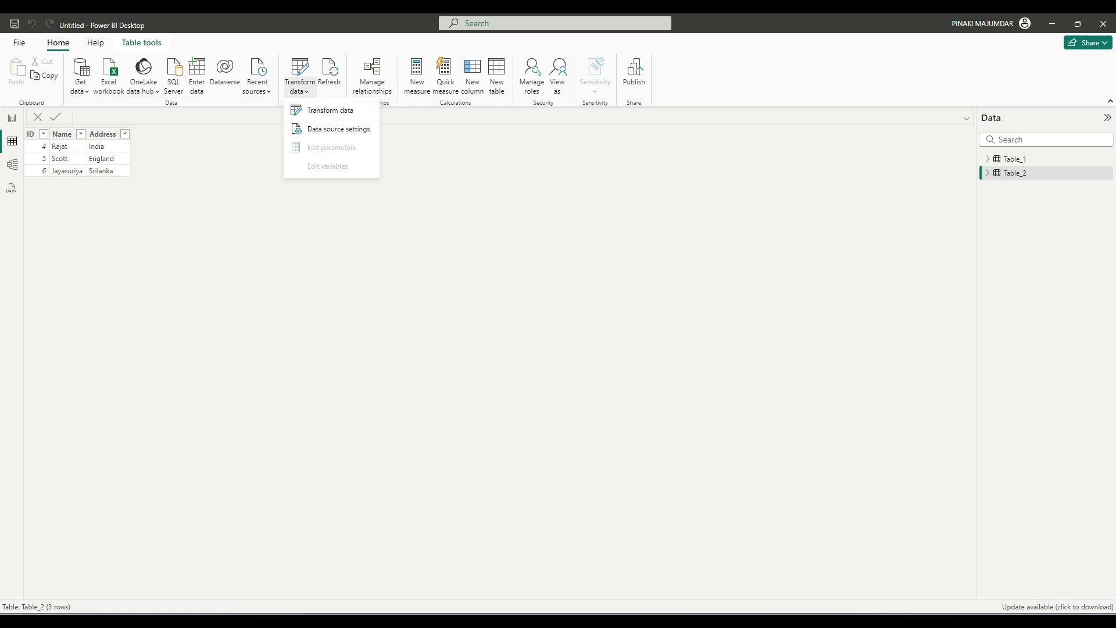
key("Escape")
mouse_move(1108, 173)
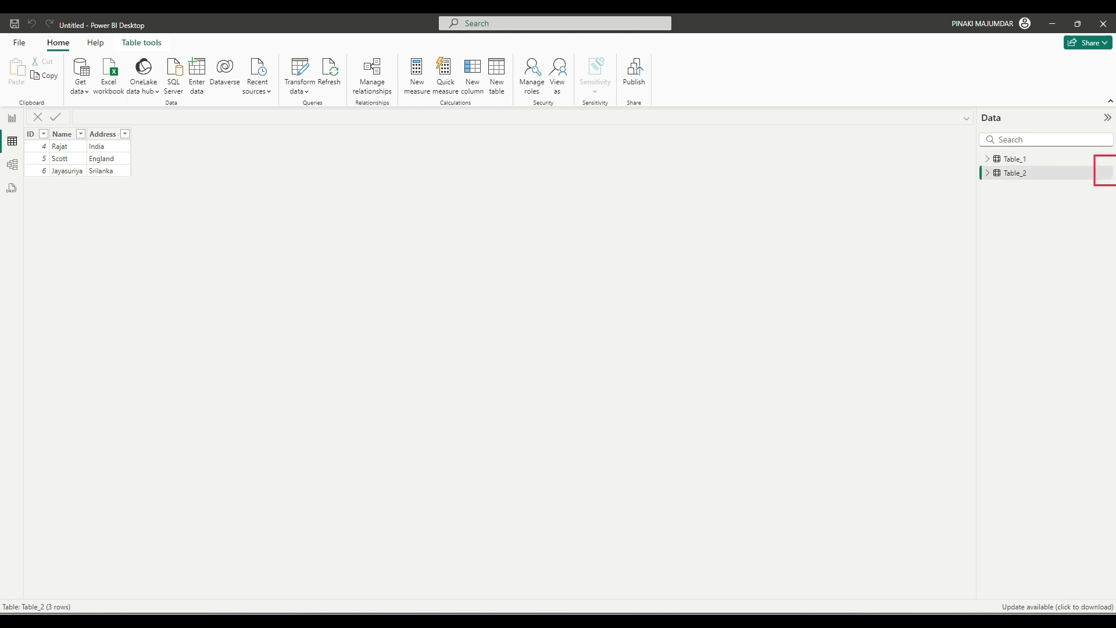
left_click(1108, 173)
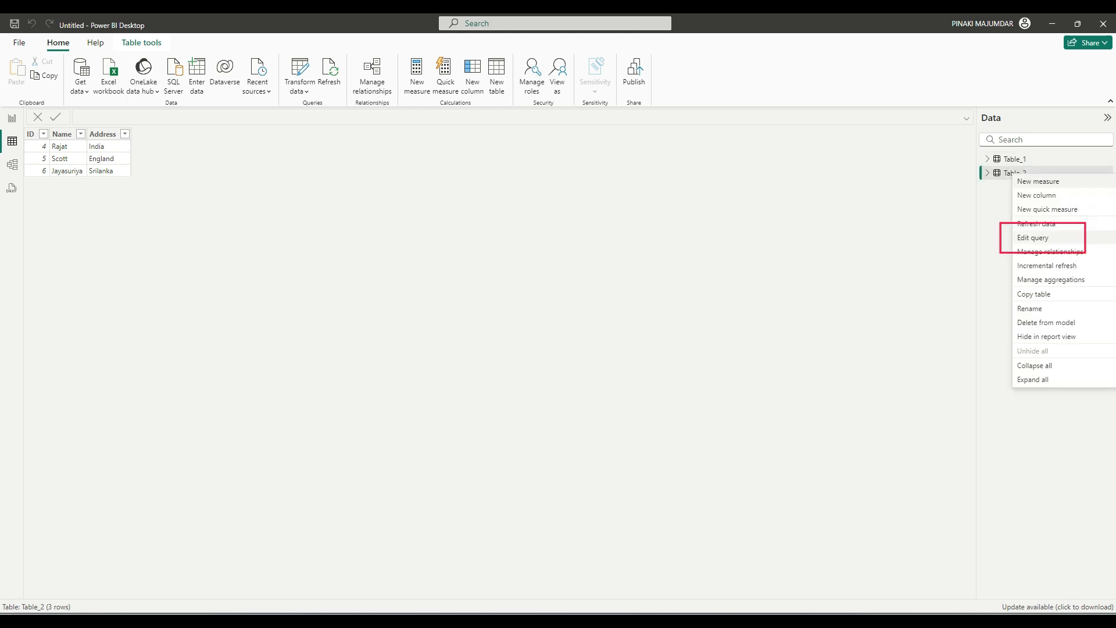
left_click(1034, 238)
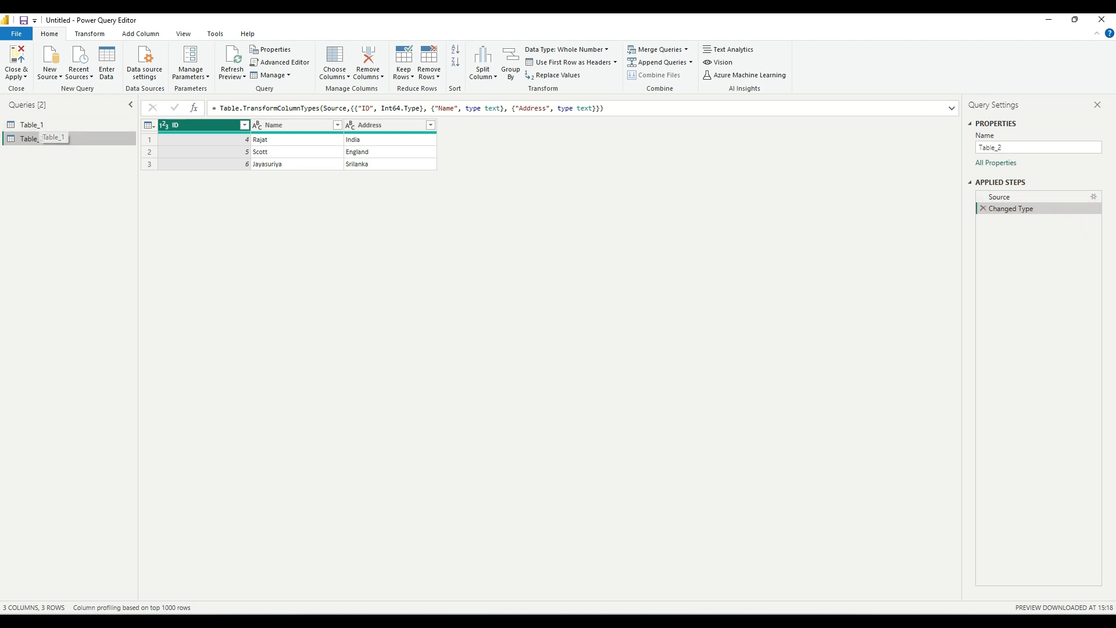
- Add a fourth row with ID 7, the person's name and address India to Table_2's Source step, and apply the query changes
left_click(1070, 197)
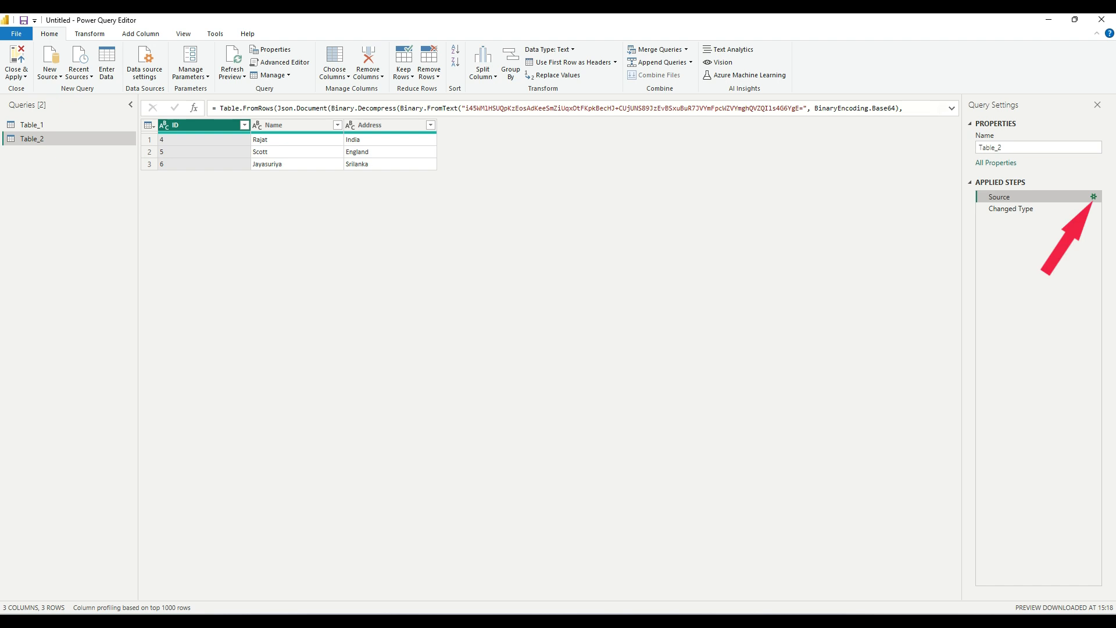
left_click(1094, 197)
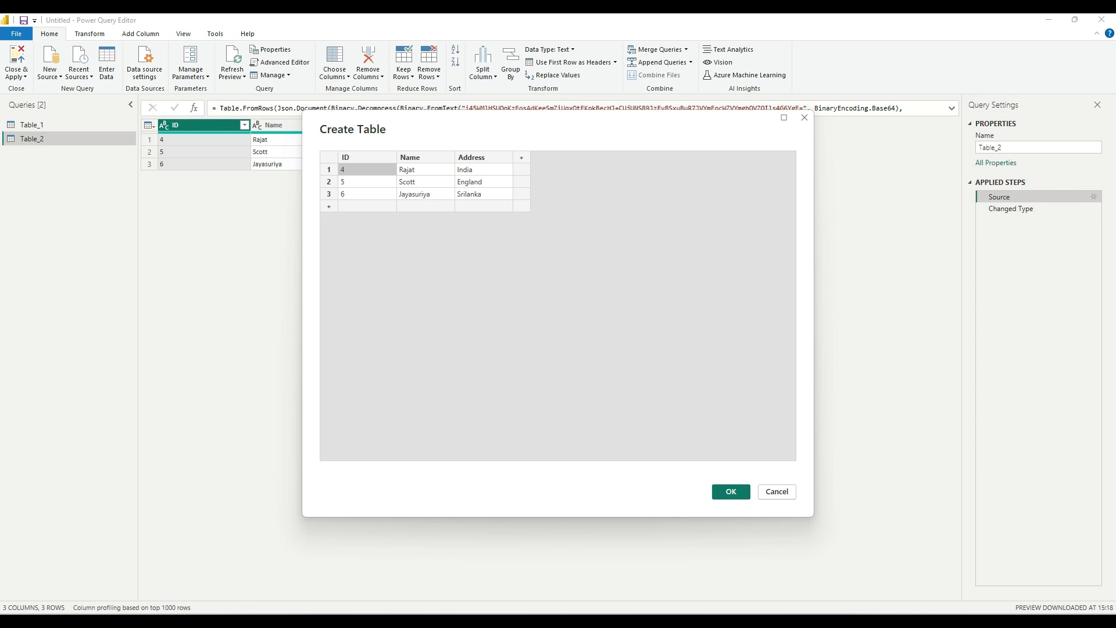
left_click(367, 206)
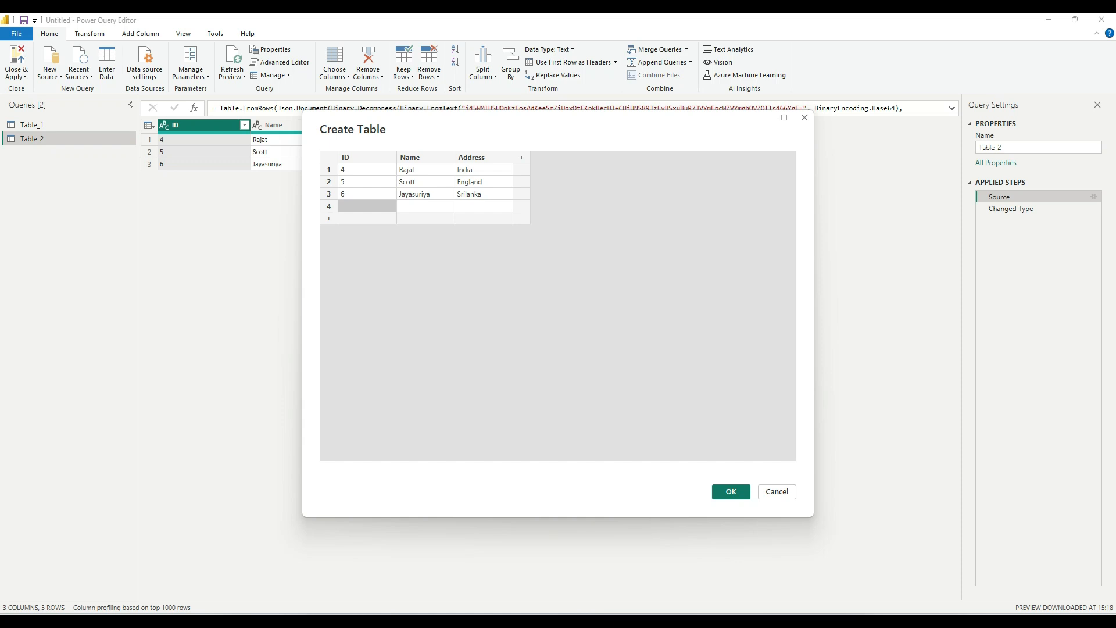
type("7")
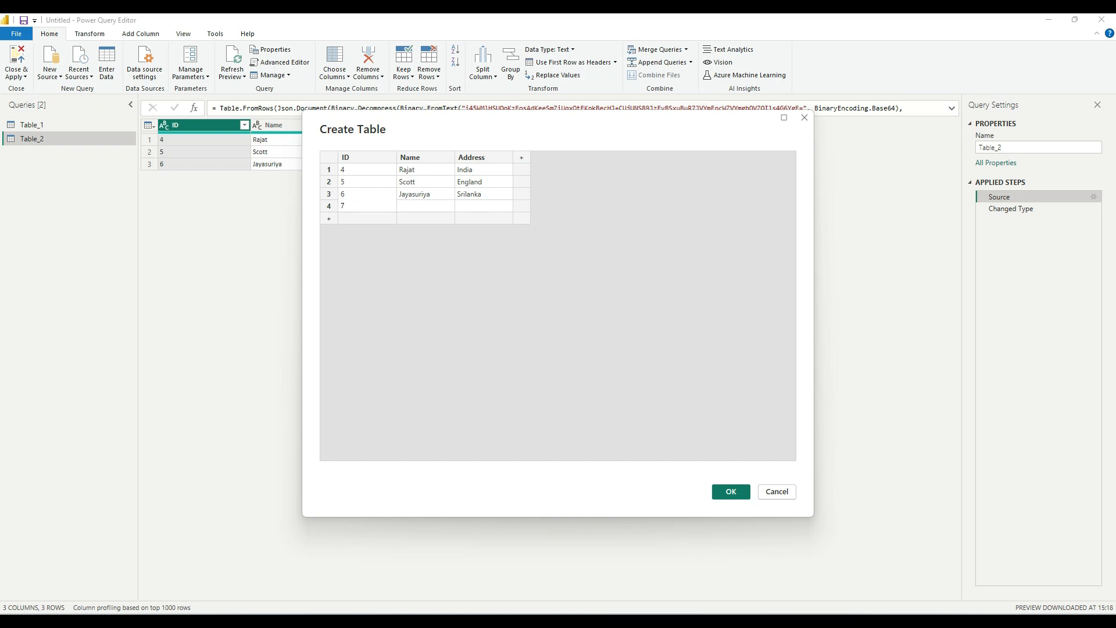
key("Tab")
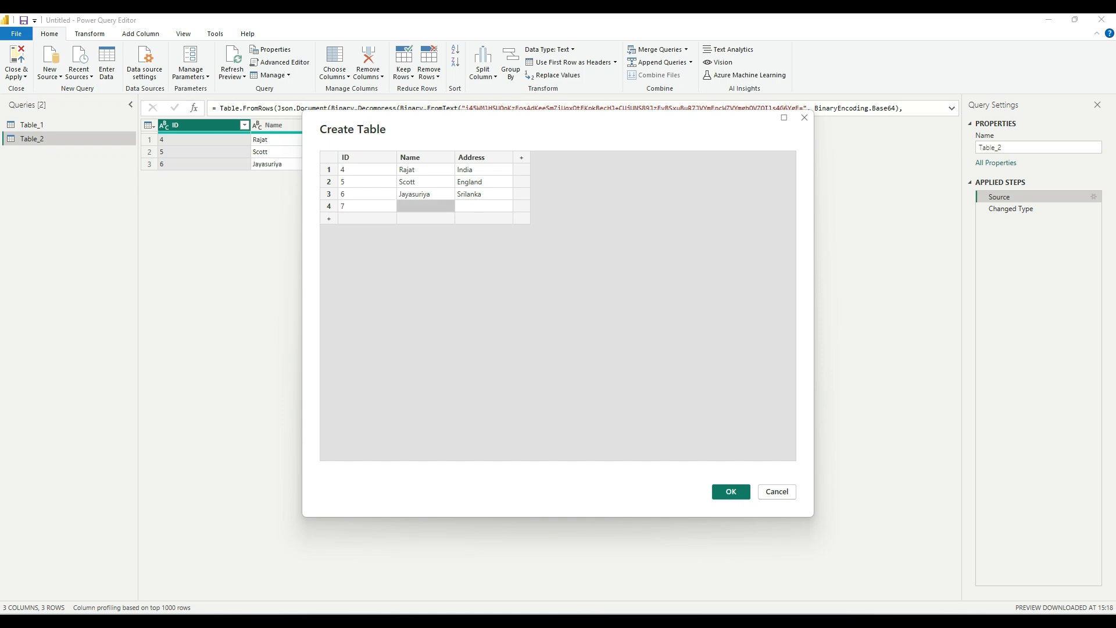
type("Rabi")
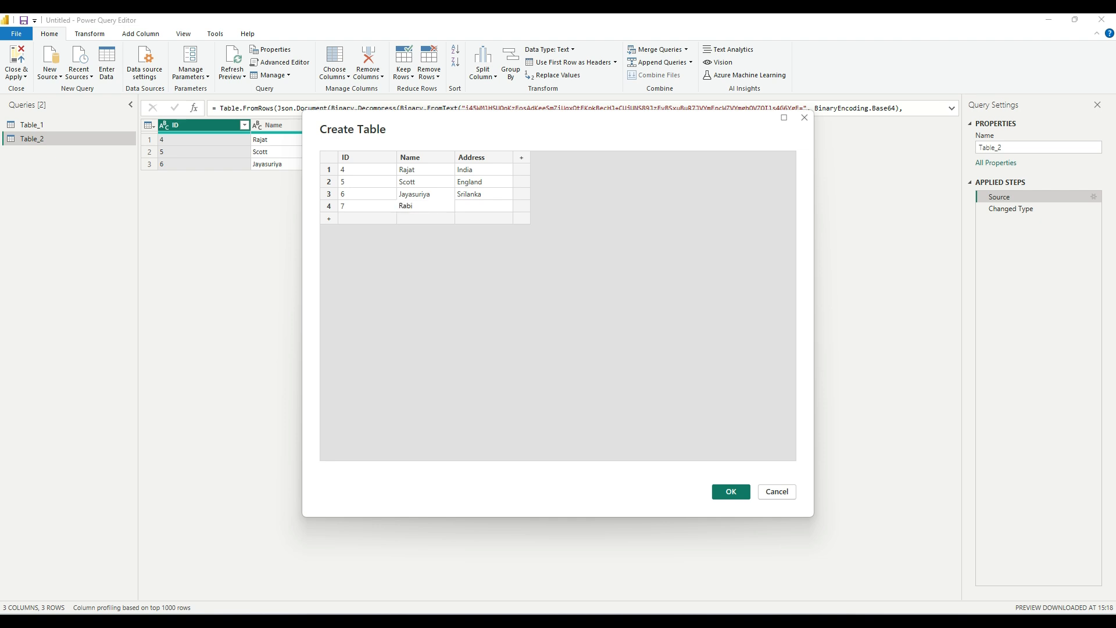
key("Tab")
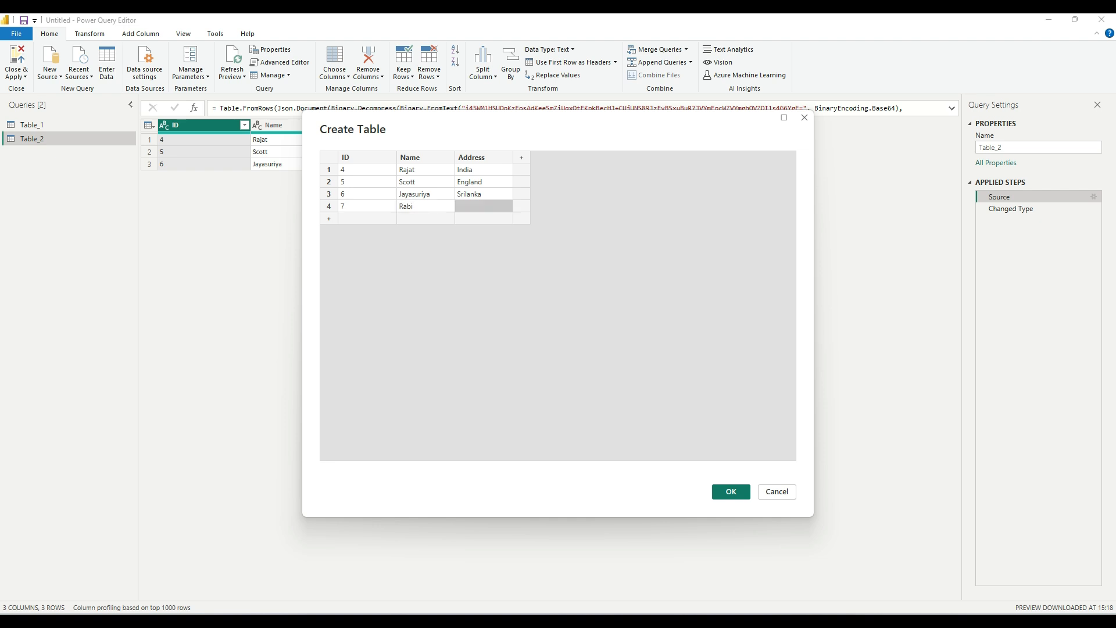
type("India")
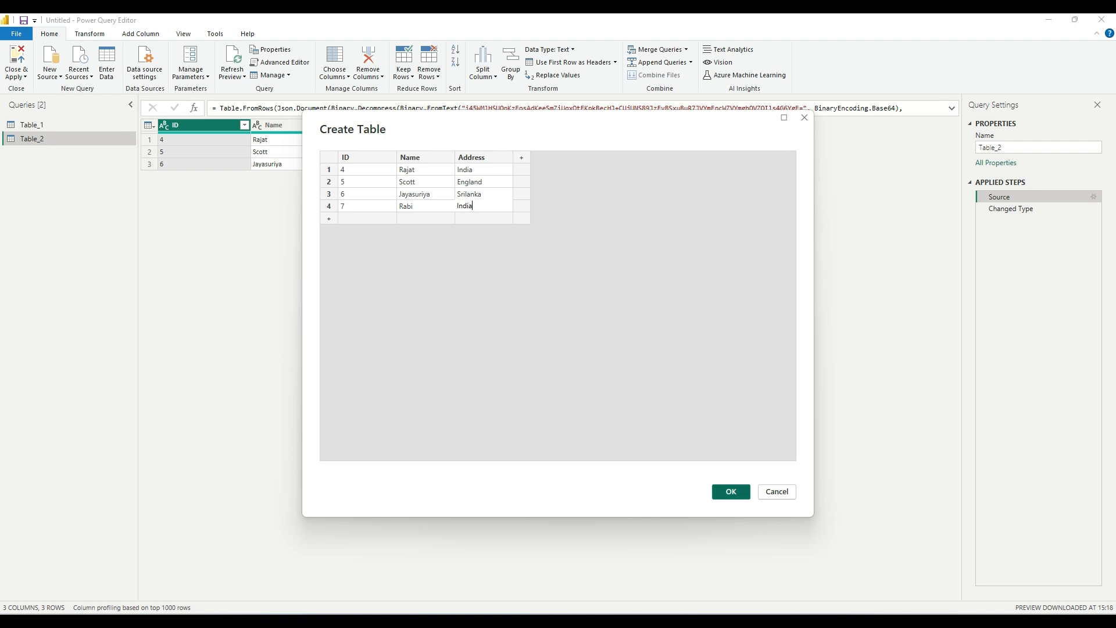
left_click(731, 492)
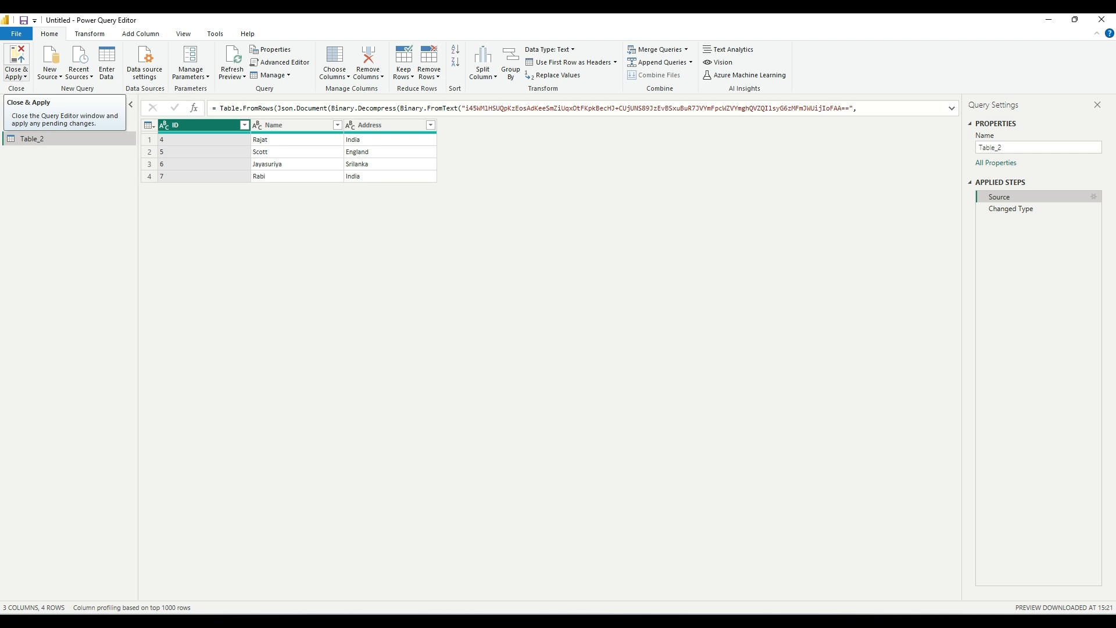
left_click(16, 58)
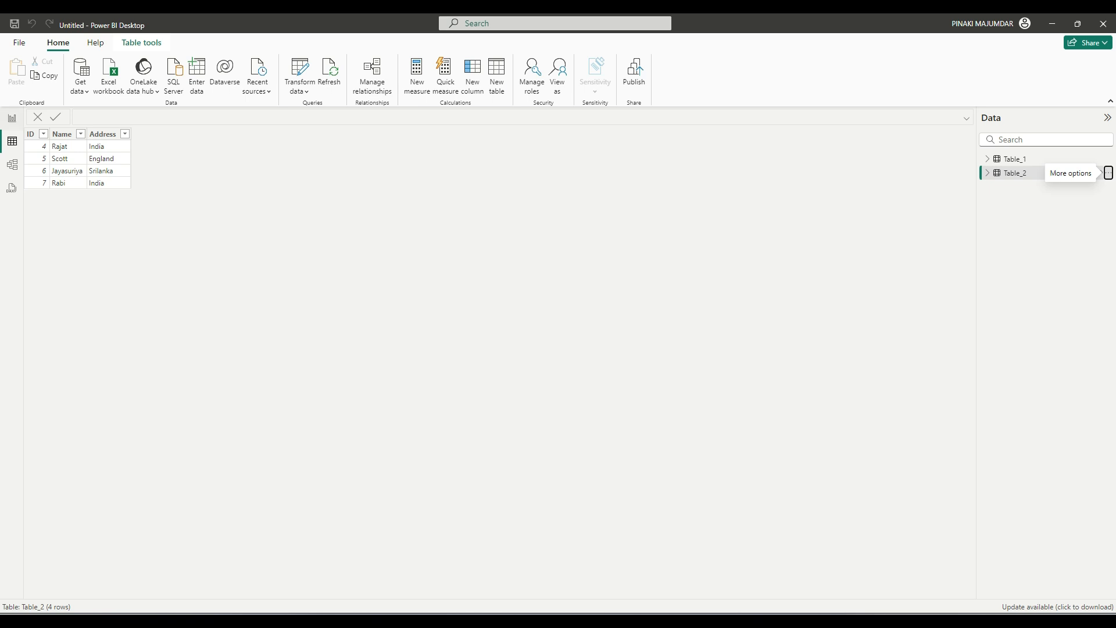
- Create a calculated table in the report view with the formula Table_3 = Table_1
left_click(11, 118)
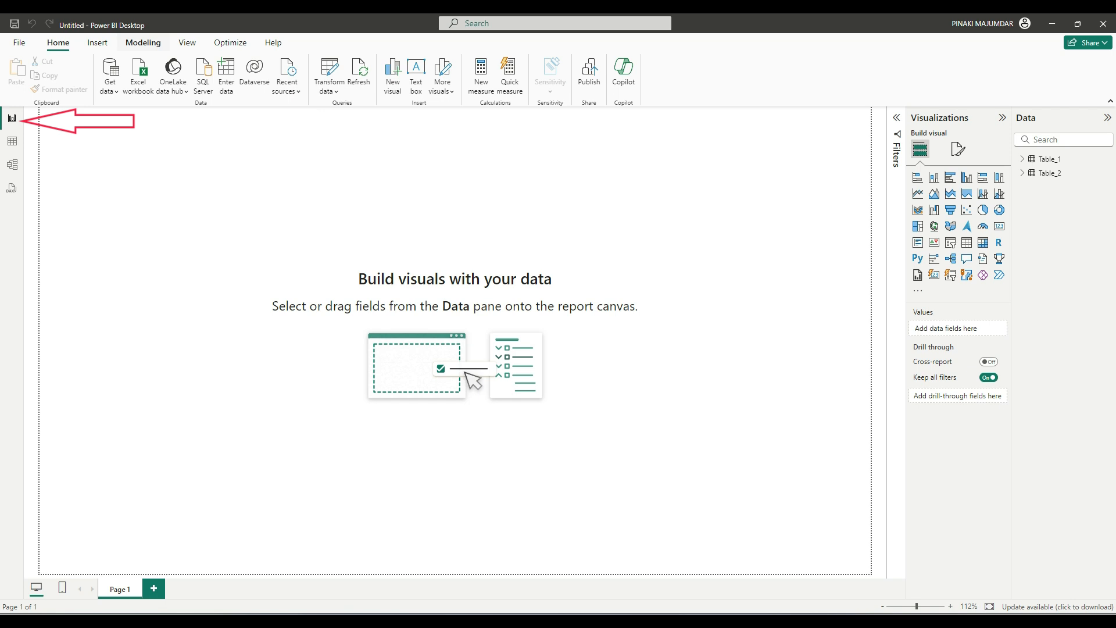
left_click(143, 42)
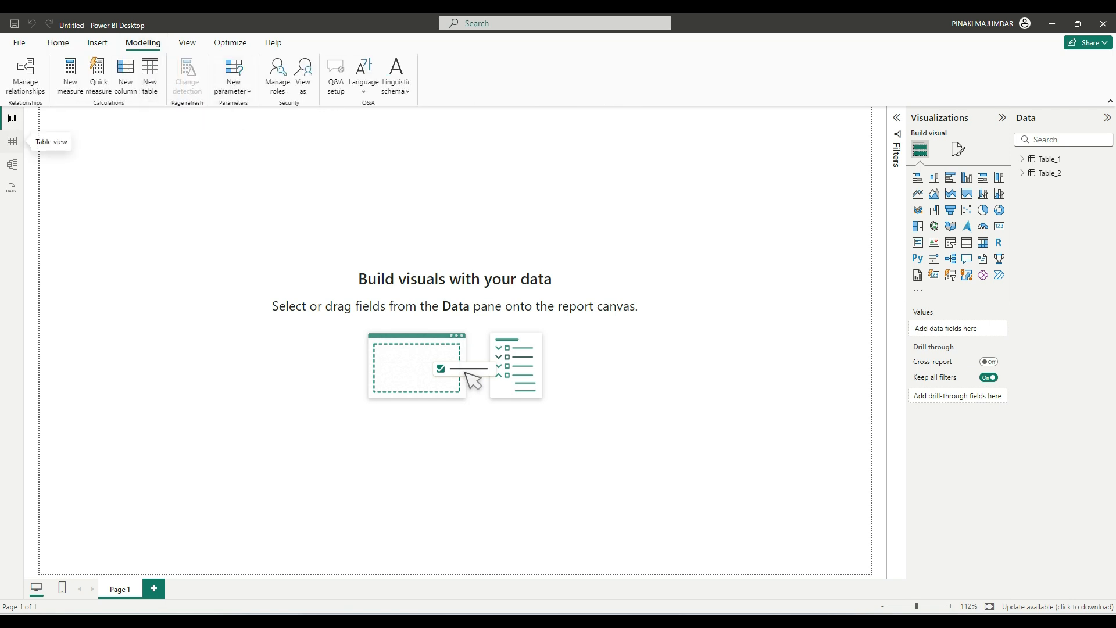
left_click(12, 142)
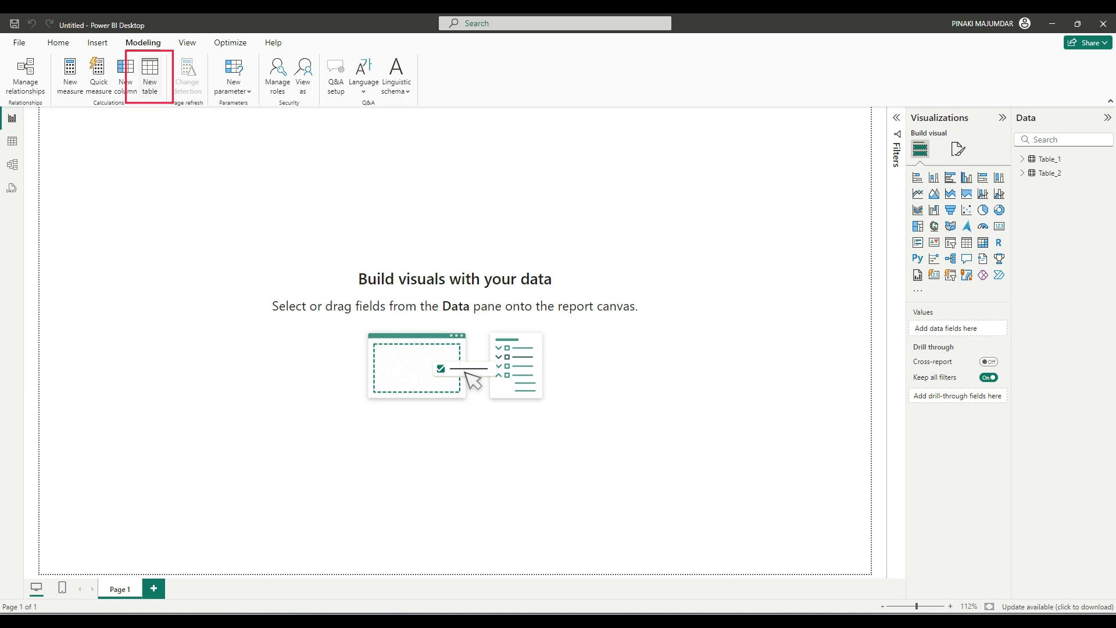
left_click(150, 74)
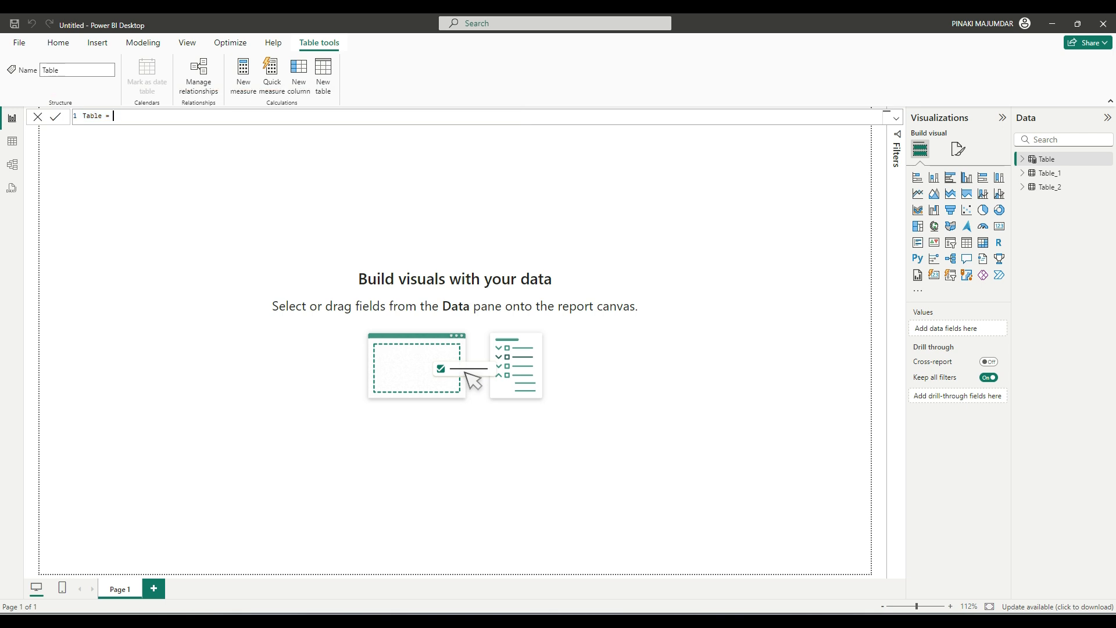
left_click(103, 116)
type("_3")
type("tabl")
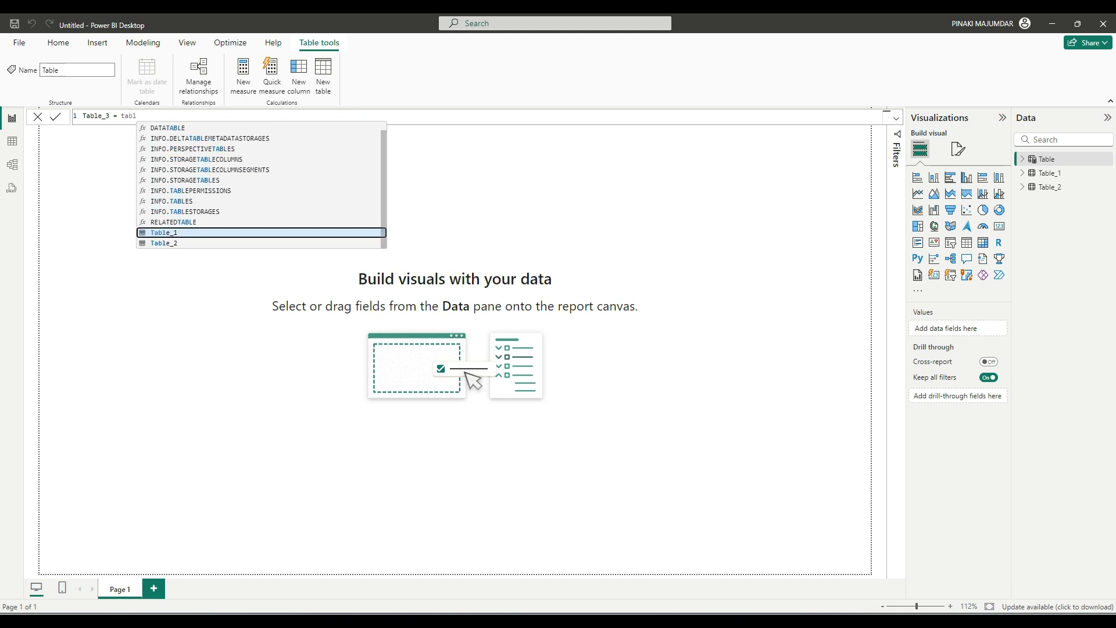
key("Tab")
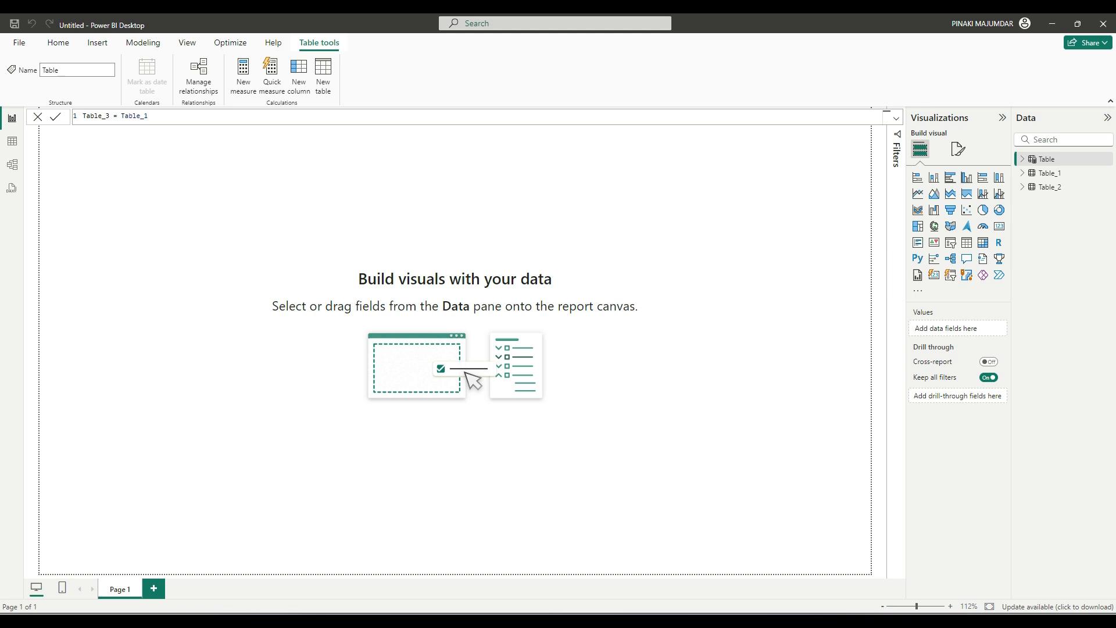
left_click(55, 117)
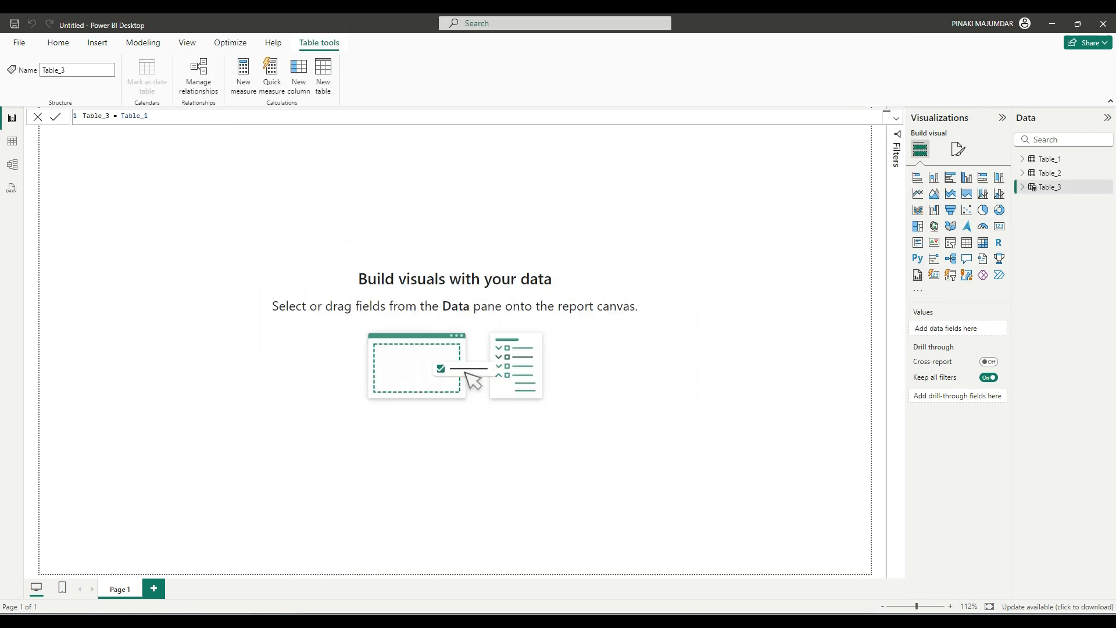
- Compare the data rows of Table_3 and Table_1 in the table view
left_click(12, 142)
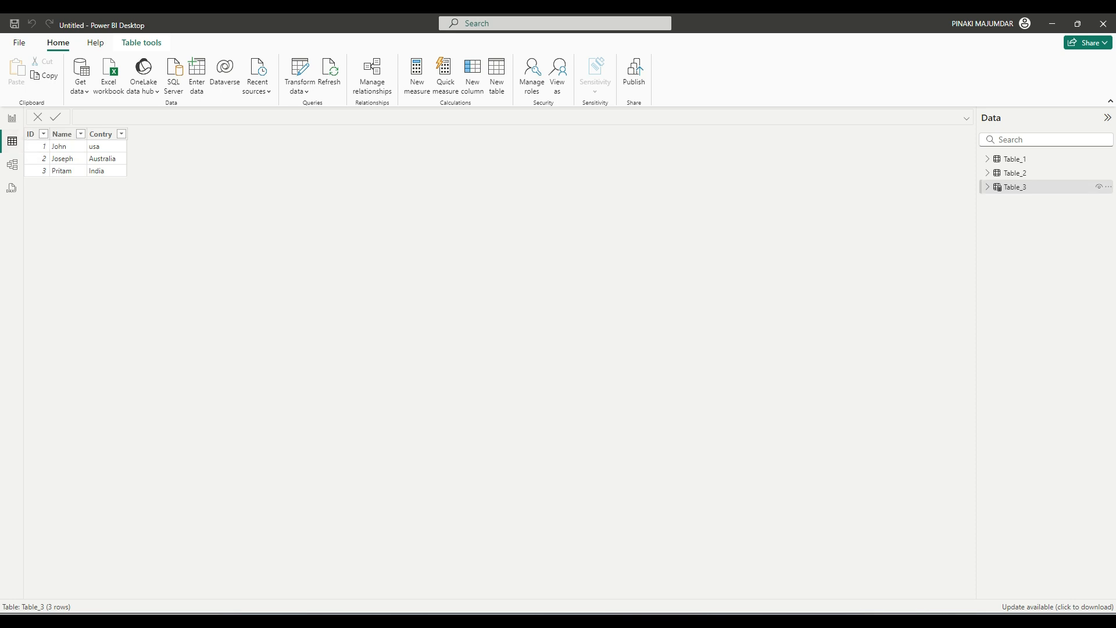
left_click(1015, 187)
left_click(1015, 159)
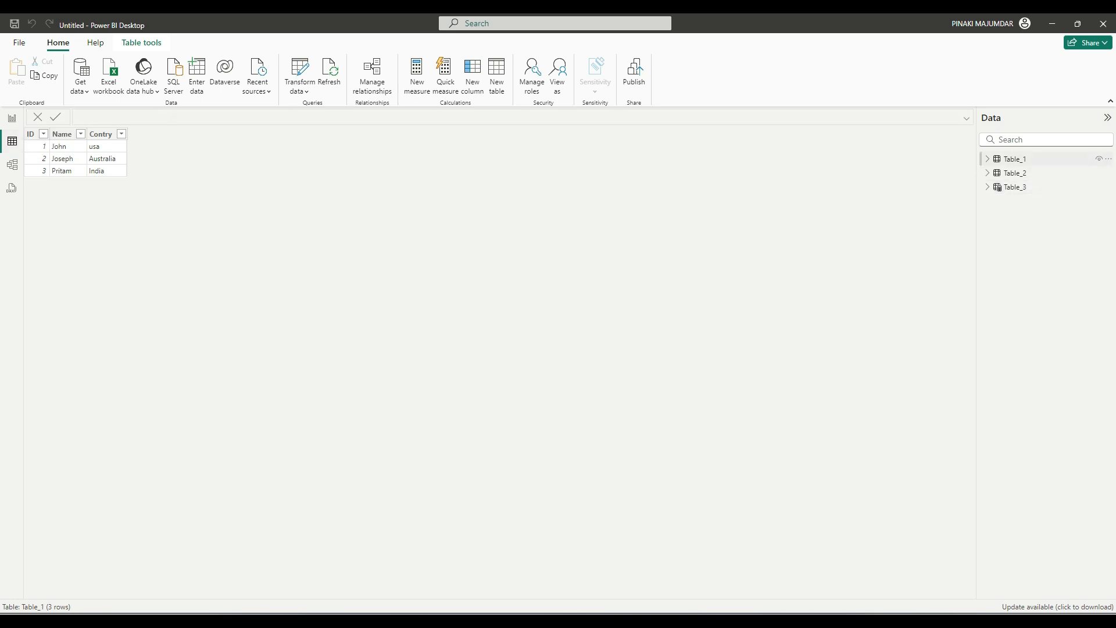
- Redefine Table_3 as UNION(Table_1,Table_2) and sort its rows by ID in ascending order
left_click(1016, 187)
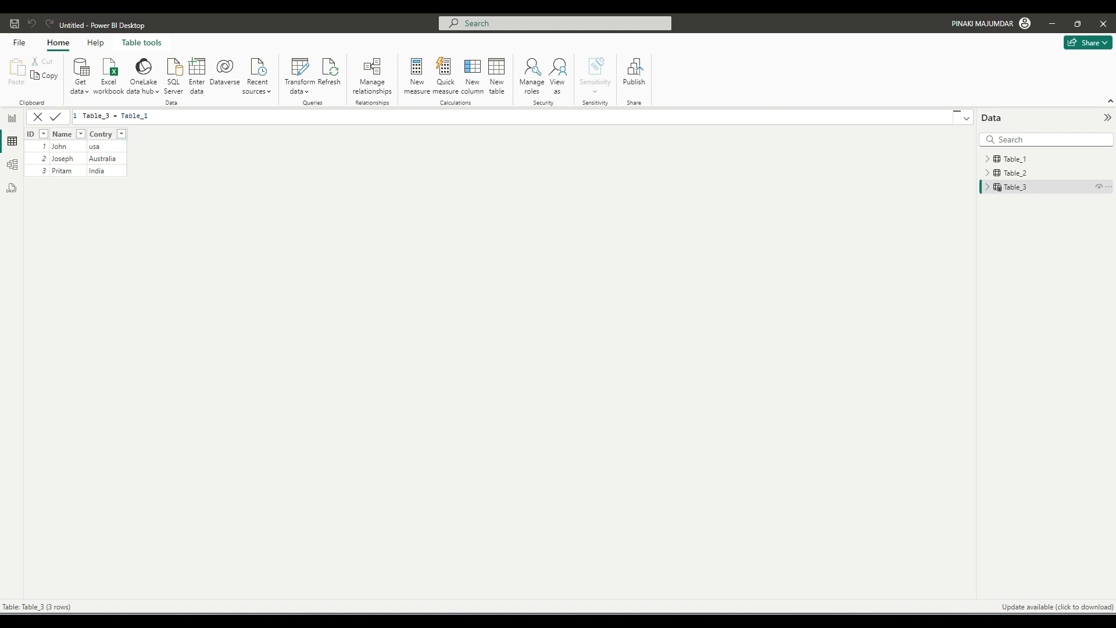
left_click_drag(148, 117, 121, 116)
type("UNION(")
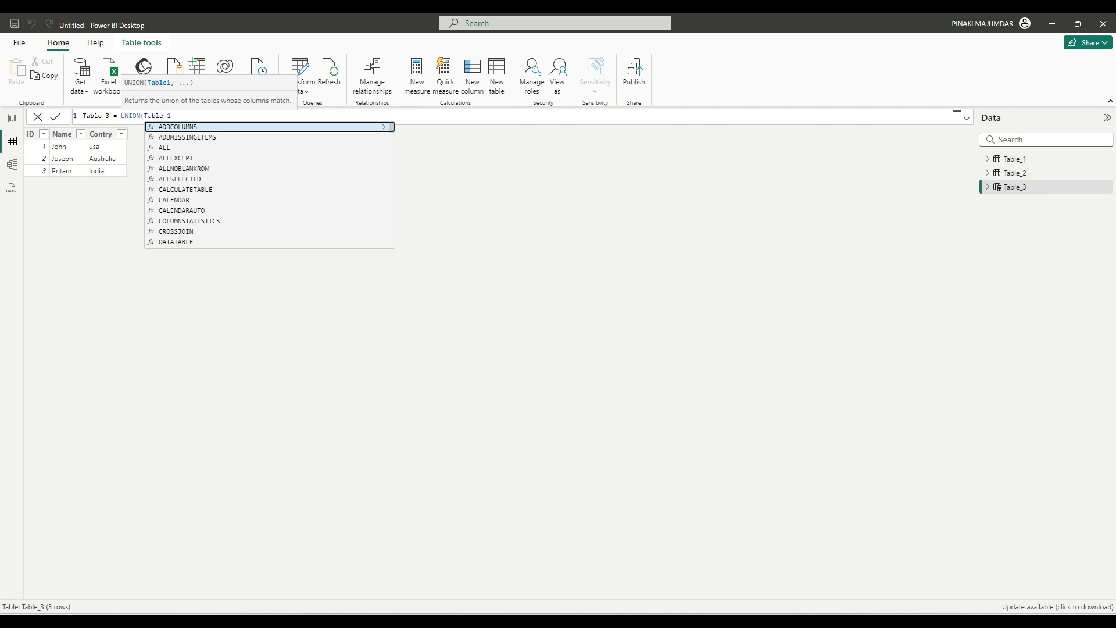
key("End")
type(",")
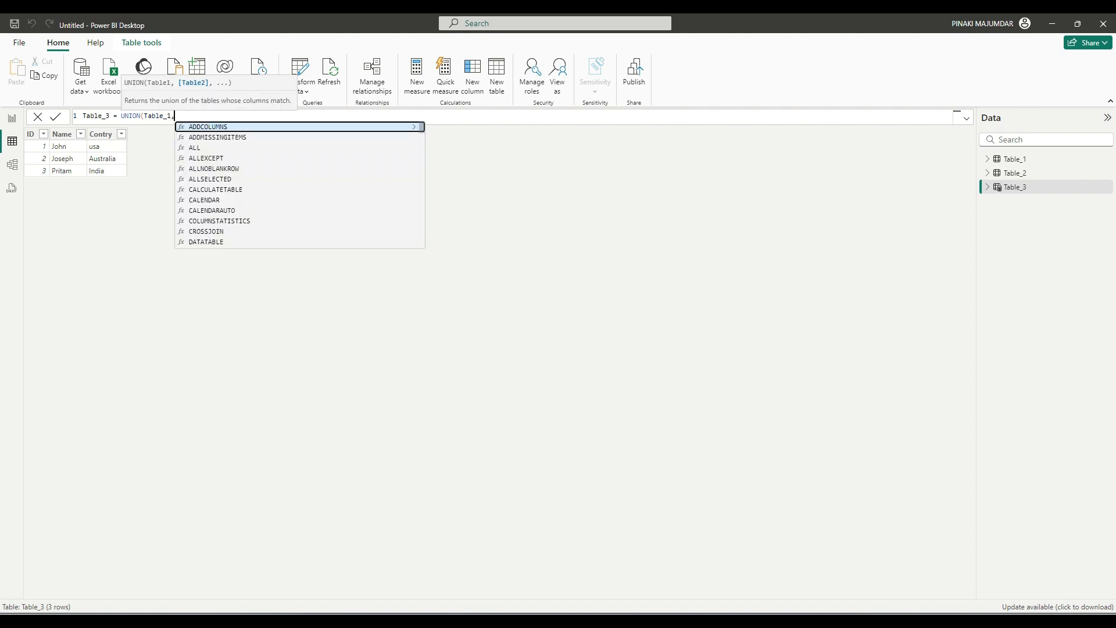
type("tab")
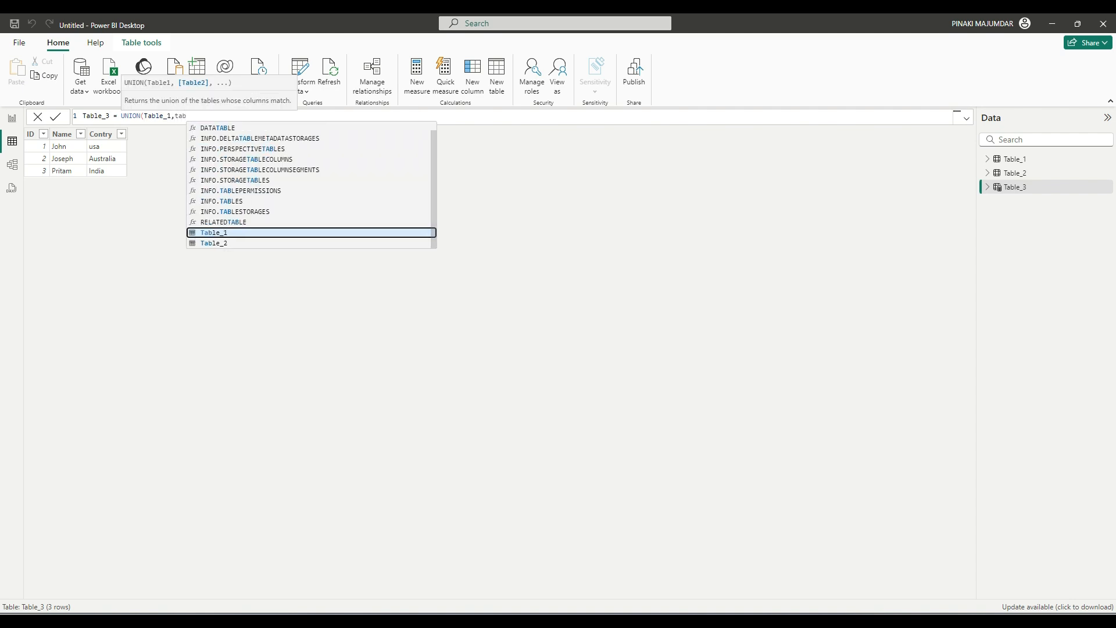
key("Tab")
type(")")
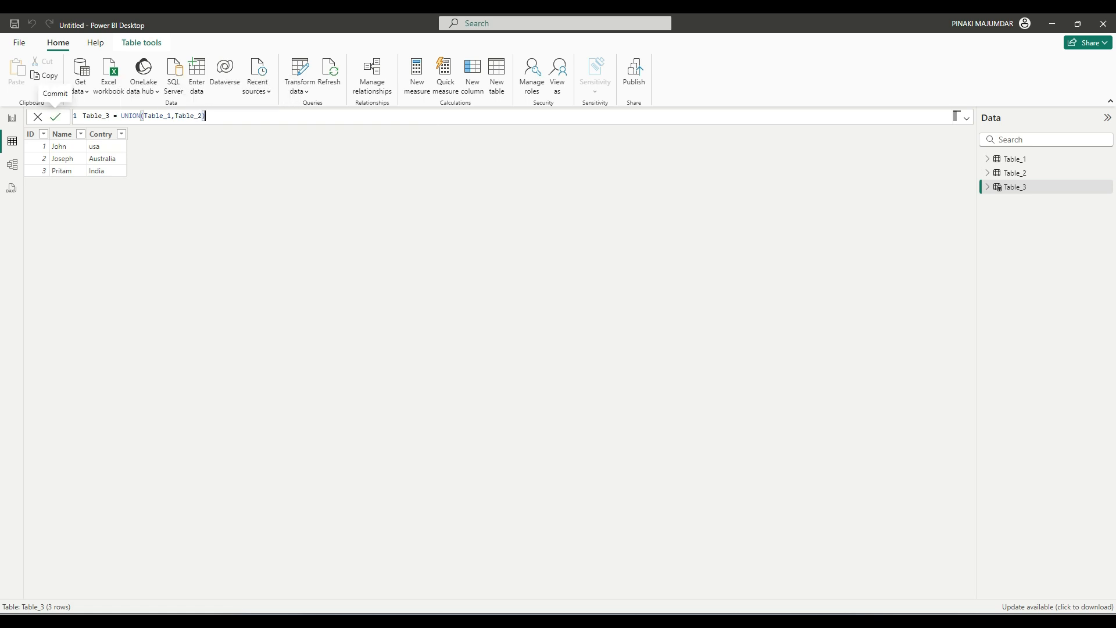
left_click(55, 117)
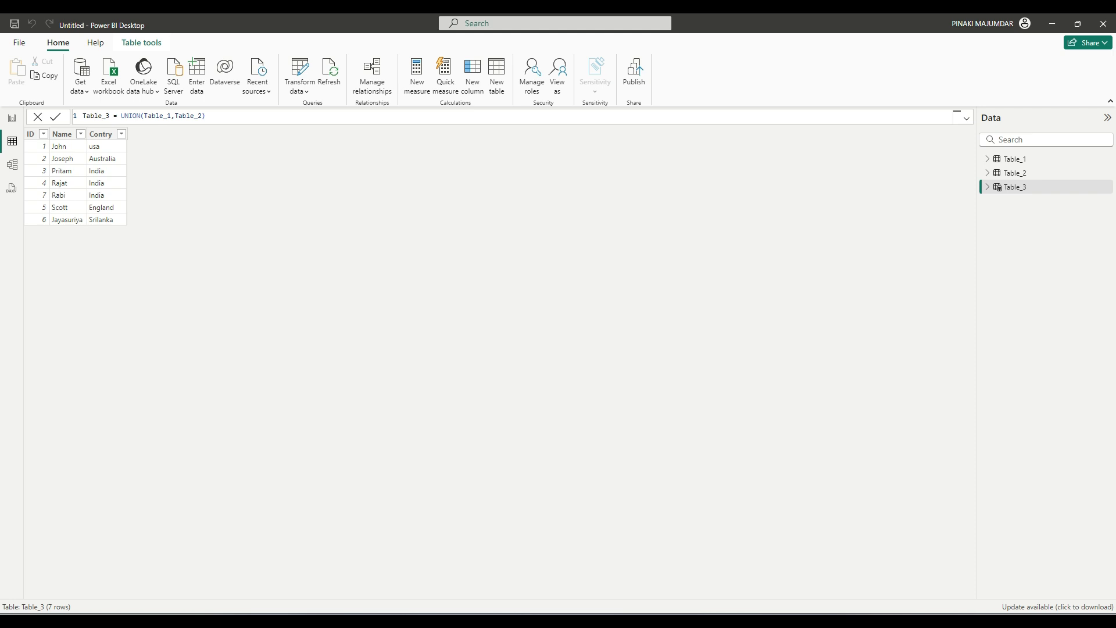
left_click(43, 134)
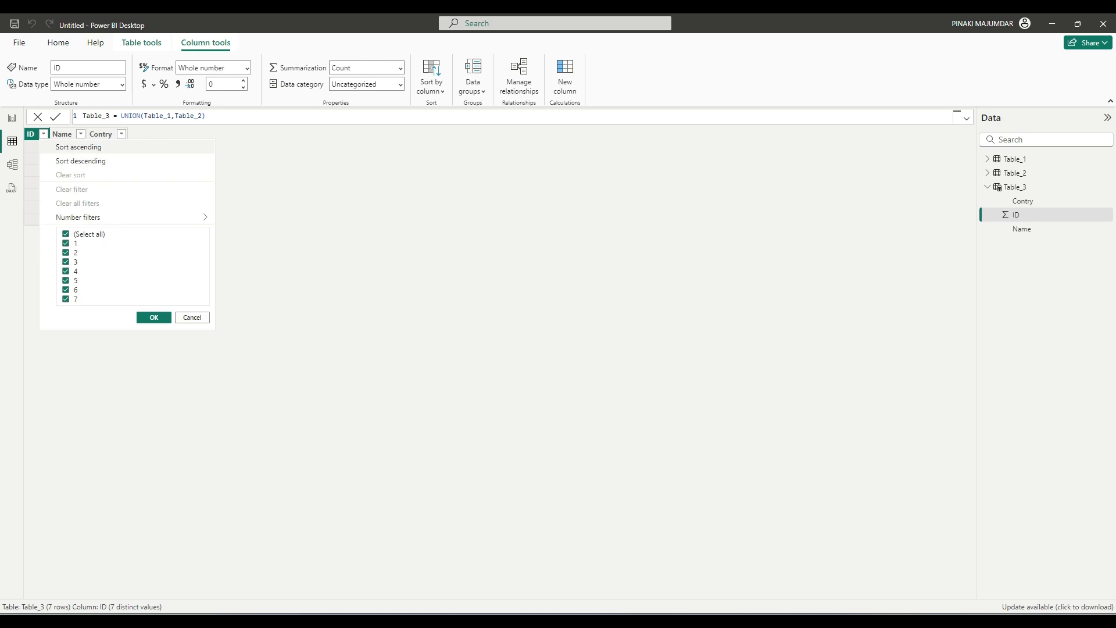
left_click(78, 147)
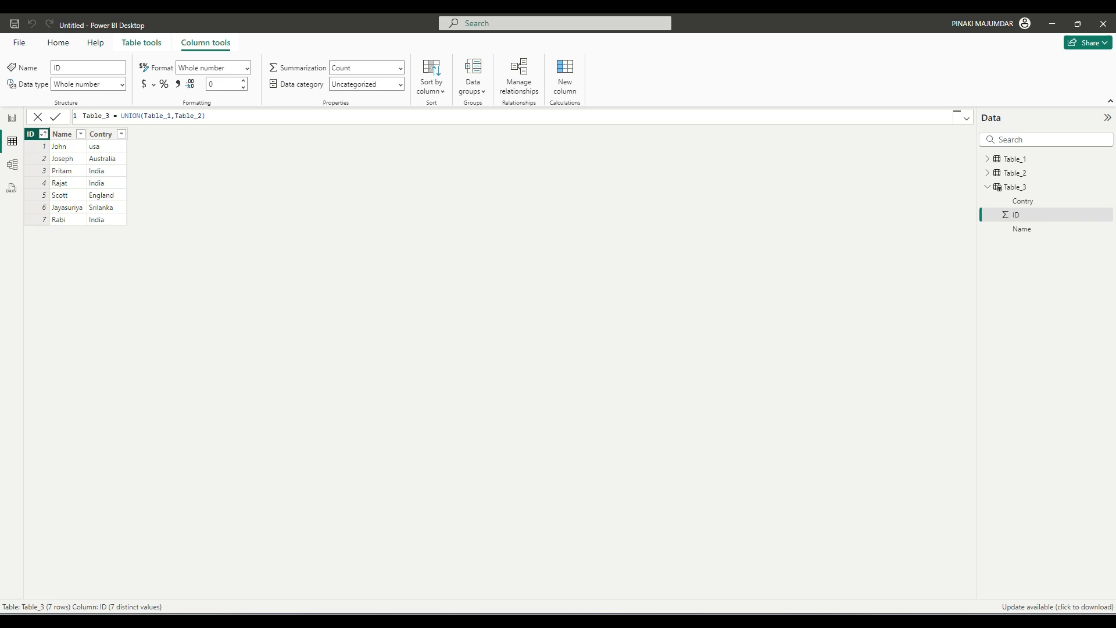
- Start a new calculated column in Table_3
left_click(141, 43)
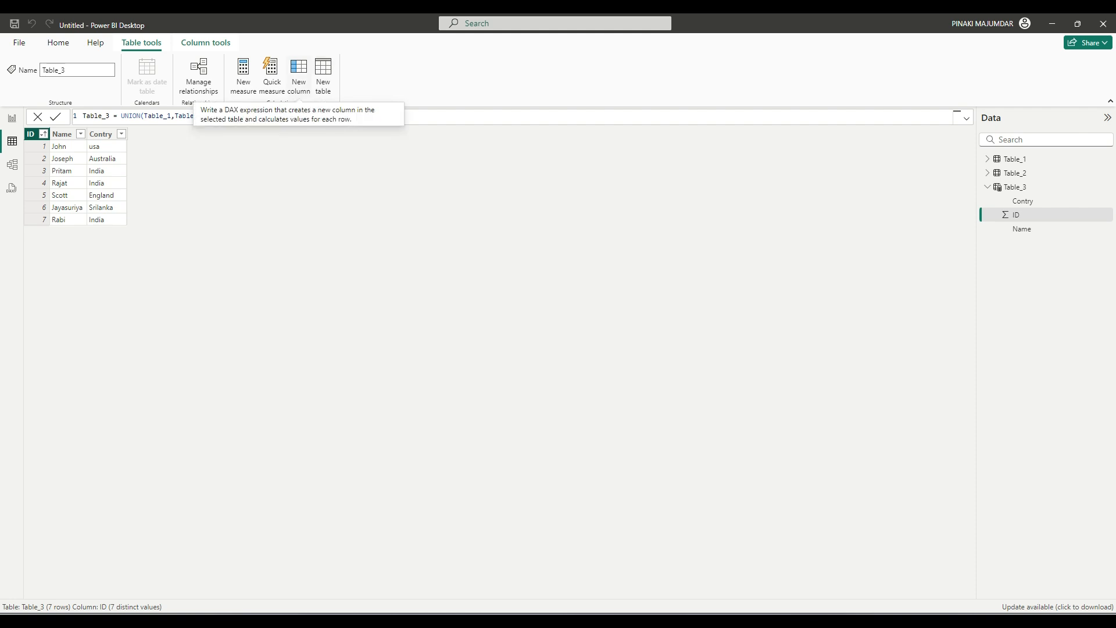
left_click(299, 79)
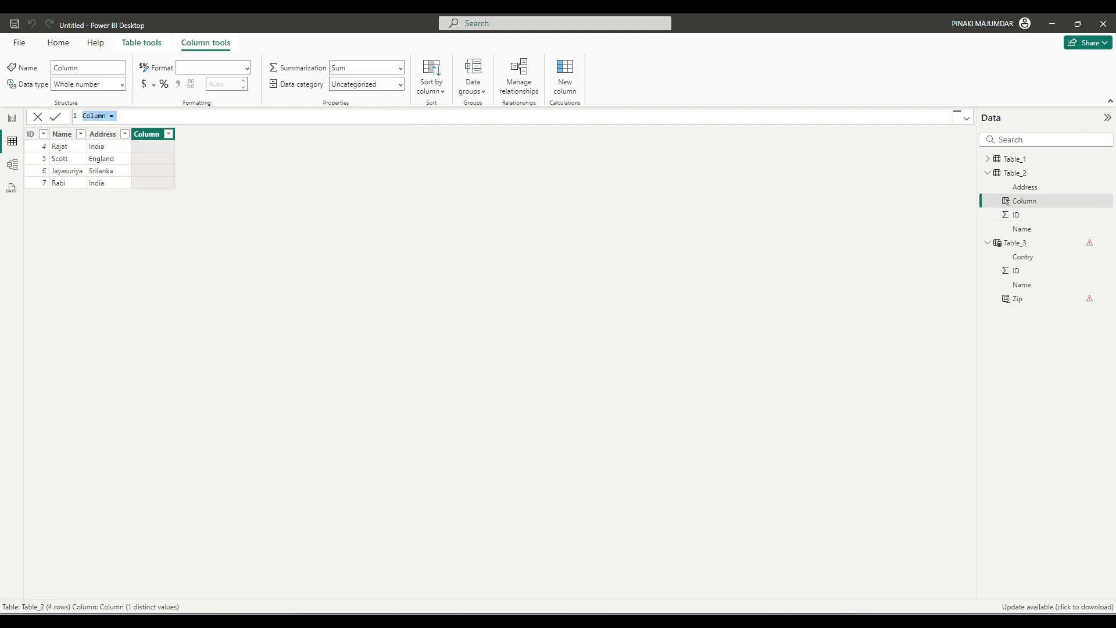